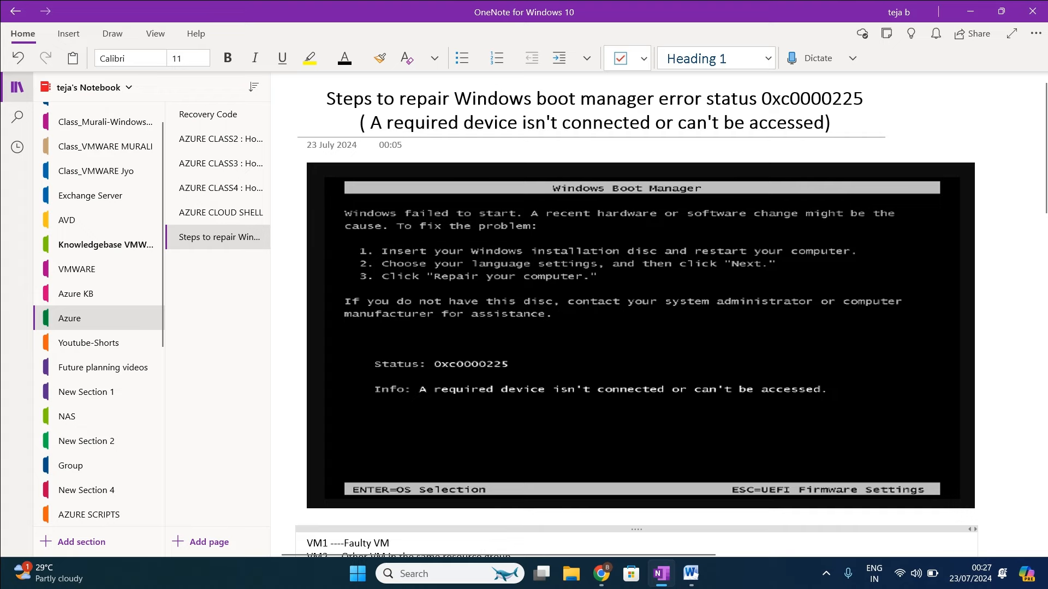
- Switch to the Azure portal in Chrome and view the Boot diagnostics of virtual machine VM1
{"action": "scroll", "coordinate": [482, 553], "scroll_direction": "down", "scroll_amount": 2}
{"action": "scroll", "coordinate": [482, 552], "scroll_direction": "up", "scroll_amount": 2}
{"action": "left_click", "coordinate": [600, 573]}
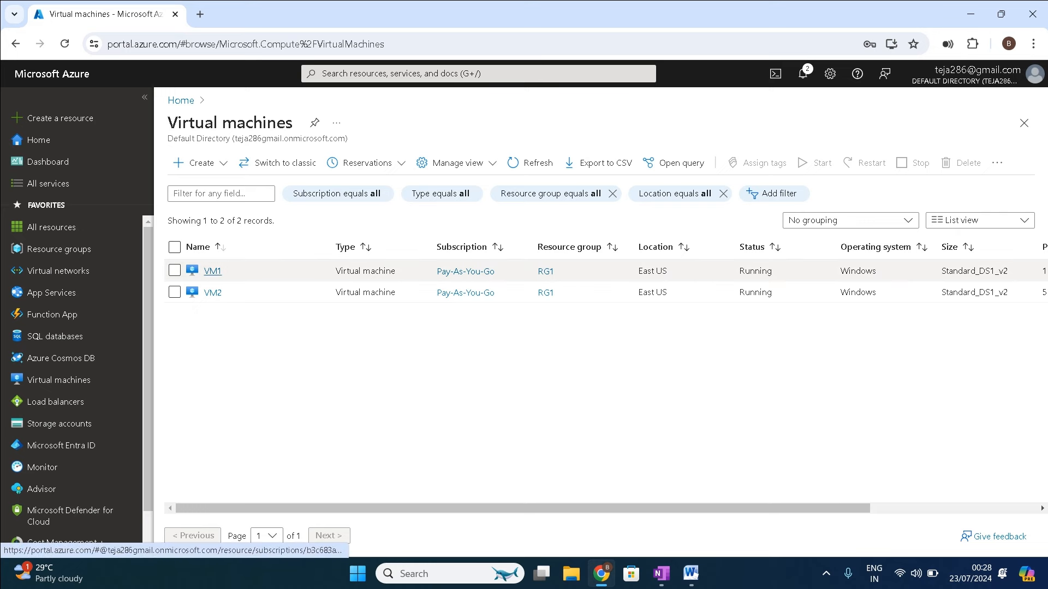
{"action": "left_click", "coordinate": [212, 271]}
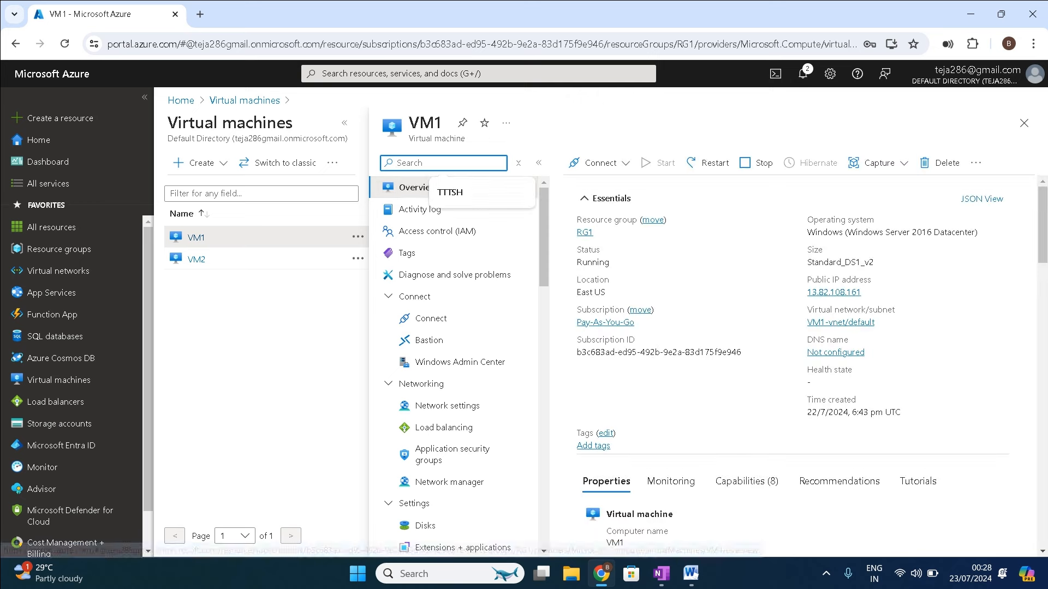
{"action": "type", "text": "booto"}
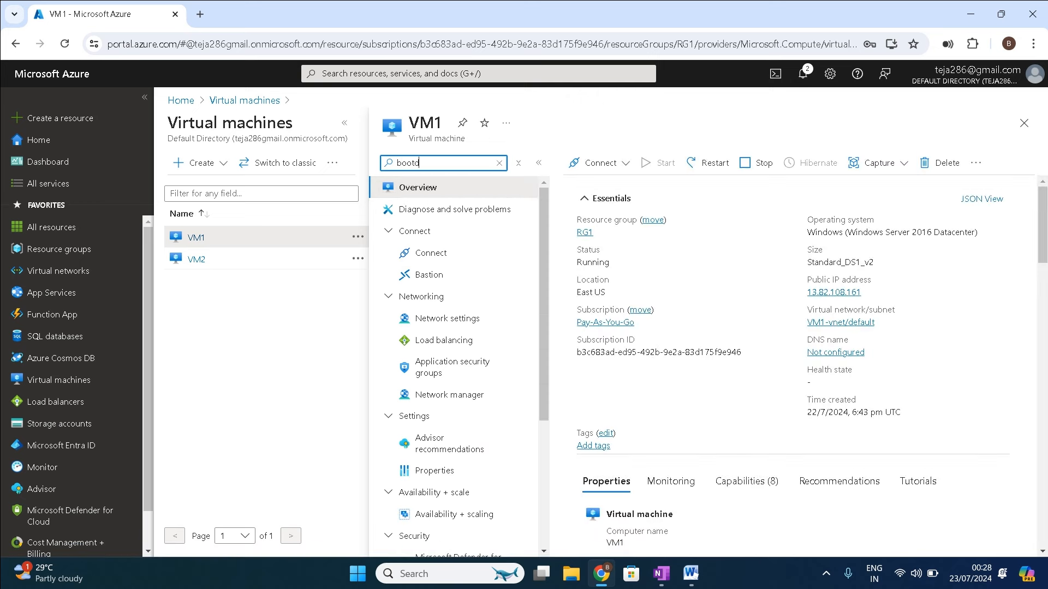
{"action": "key", "text": "Return"}
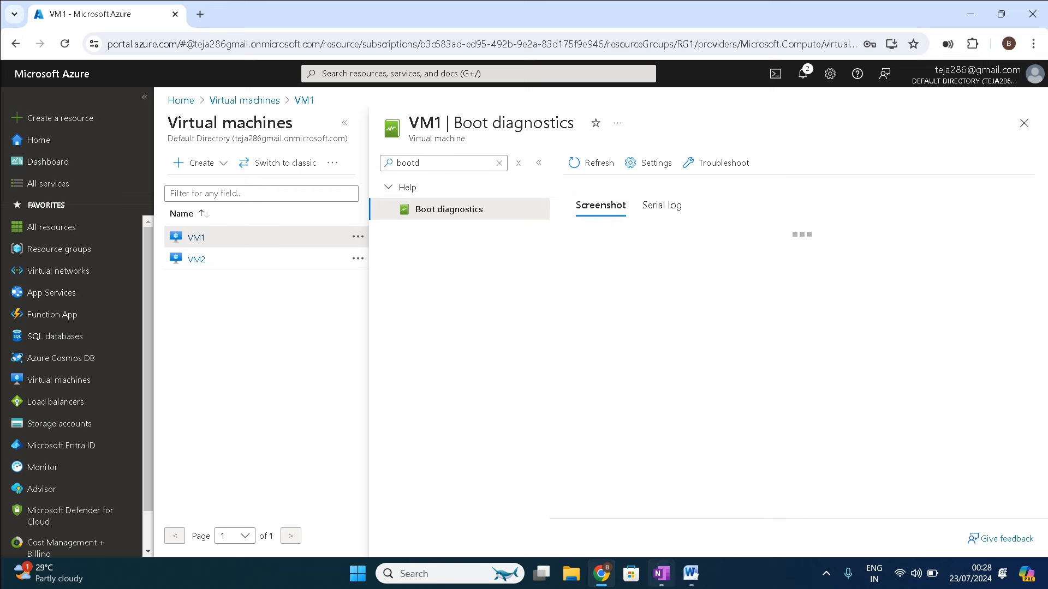
- Compare VM1's boot screenshot with the 0xc0000225 error in the OneNote page and read through the listed repair steps
{"action": "left_click", "coordinate": [661, 573]}
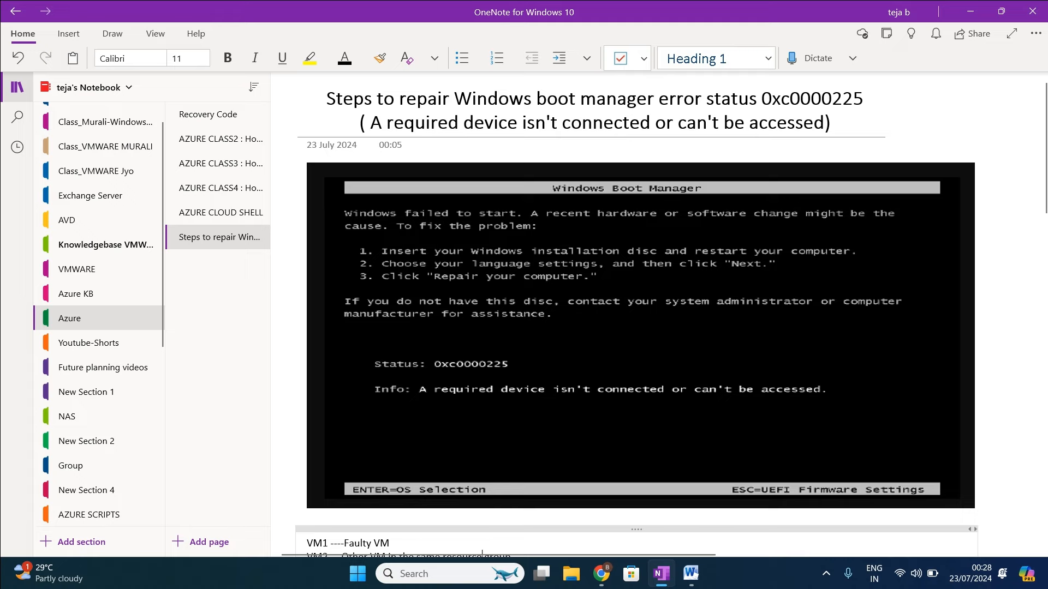
{"action": "key", "text": "alt+Tab"}
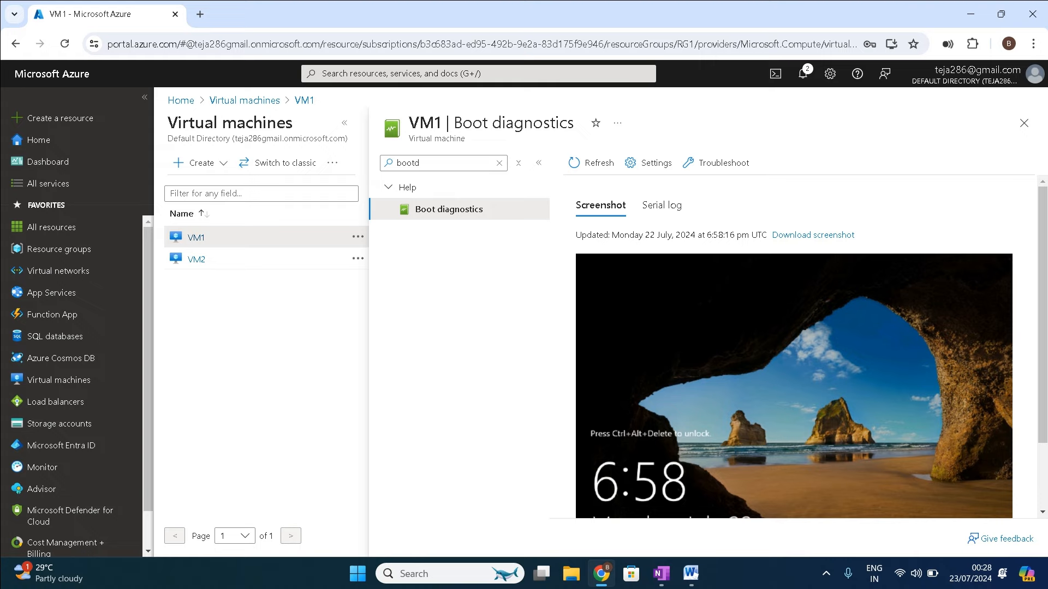
{"action": "key", "text": "alt+Tab"}
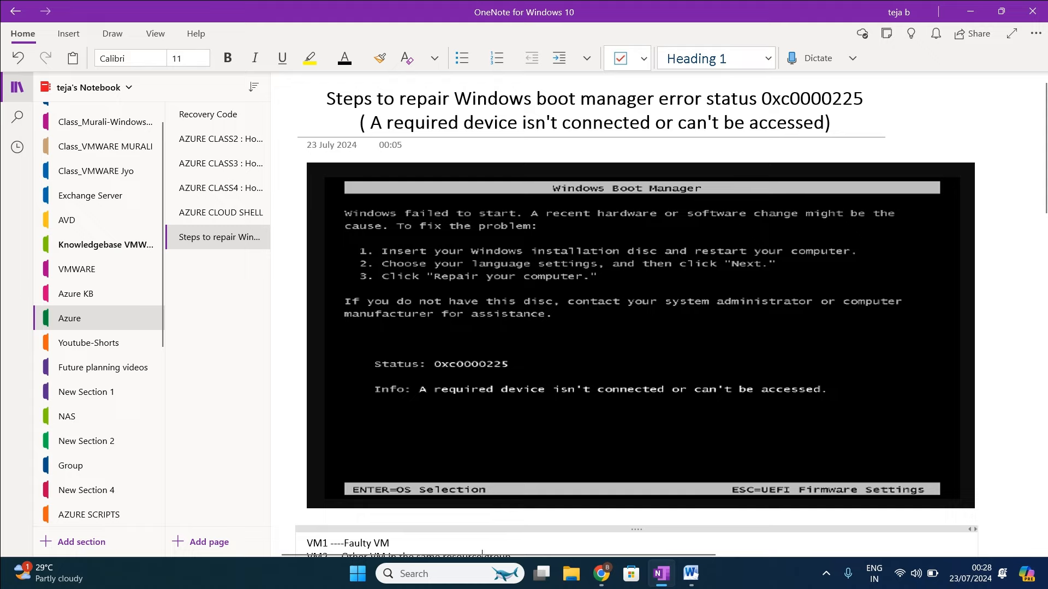
{"action": "scroll", "coordinate": [637, 314], "scroll_direction": "down", "scroll_amount": 5}
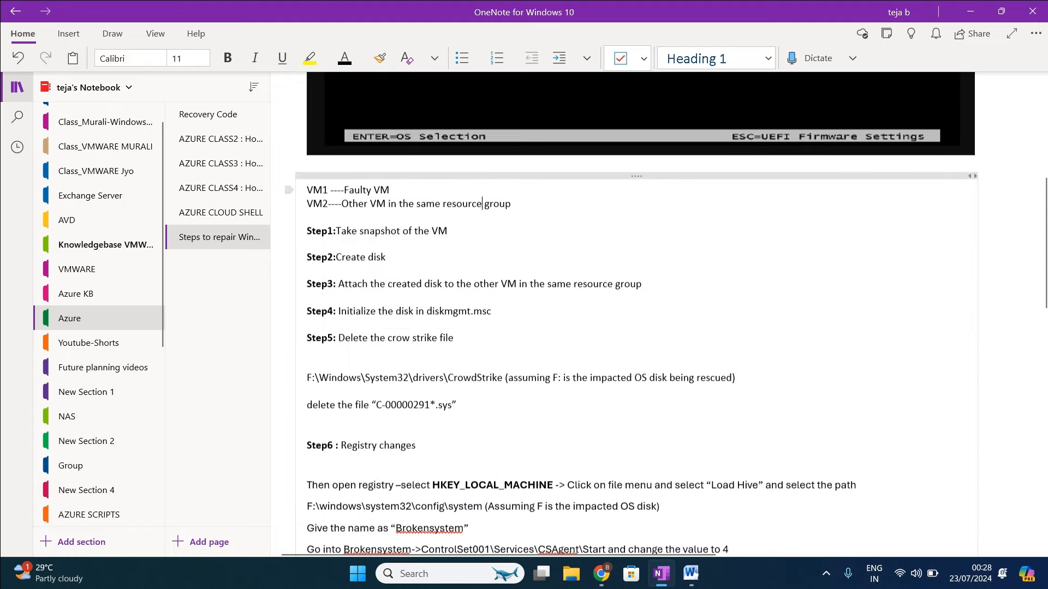
{"action": "scroll", "coordinate": [483, 204], "scroll_direction": "down", "scroll_amount": 10}
{"action": "scroll", "coordinate": [482, 204], "scroll_direction": "up", "scroll_amount": 5}
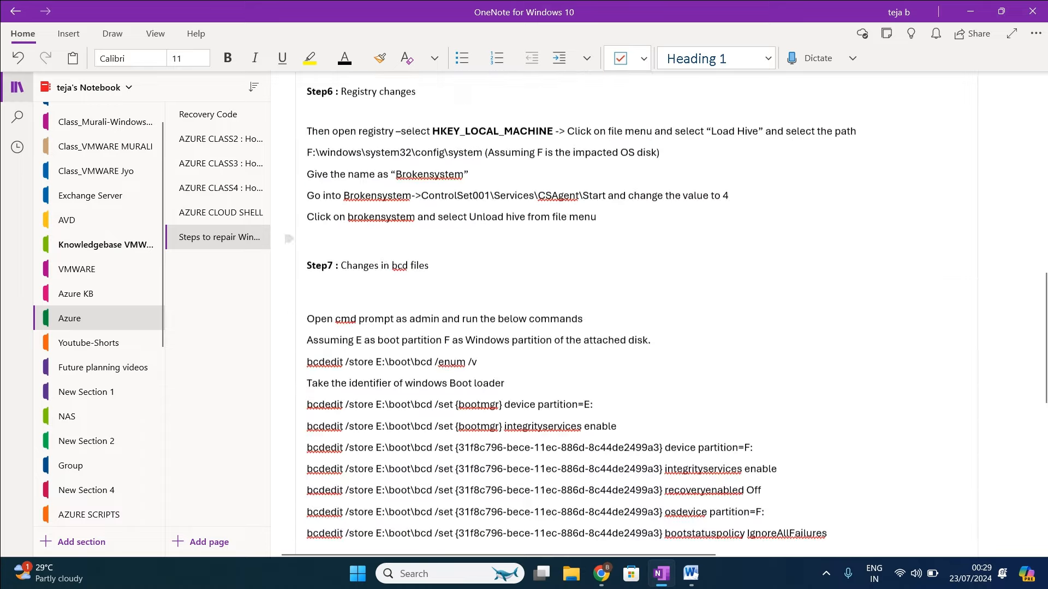
{"action": "scroll", "coordinate": [483, 203], "scroll_direction": "up", "scroll_amount": 5}
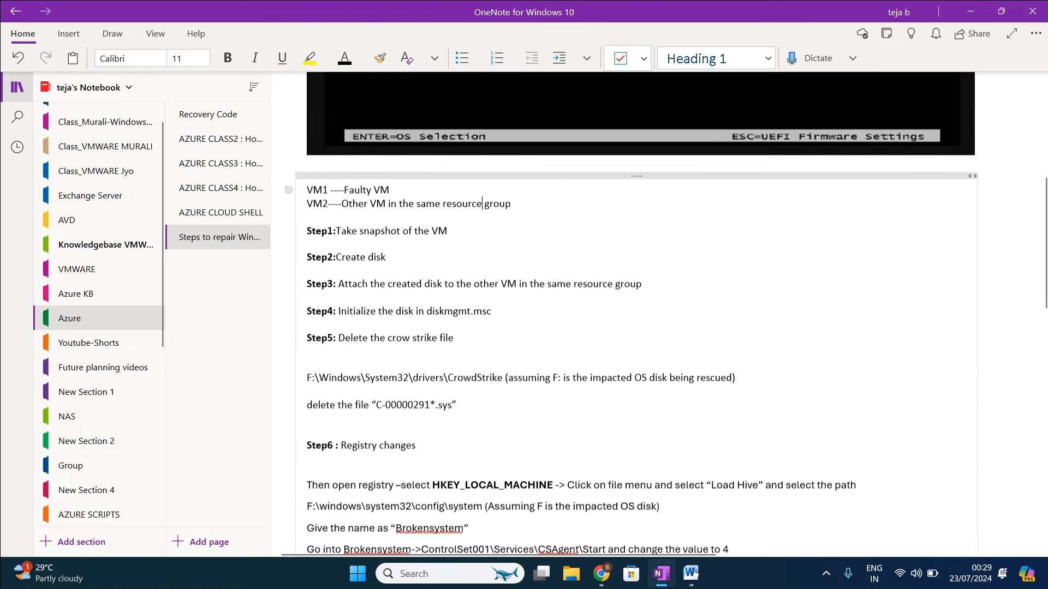
- Highlight the VM1 and VM2 role lines in the notes and complete Step1 to read "Take snapshot of the VM1"
{"action": "left_click_drag", "start_coordinate": [306, 190], "coordinate": [393, 190]}
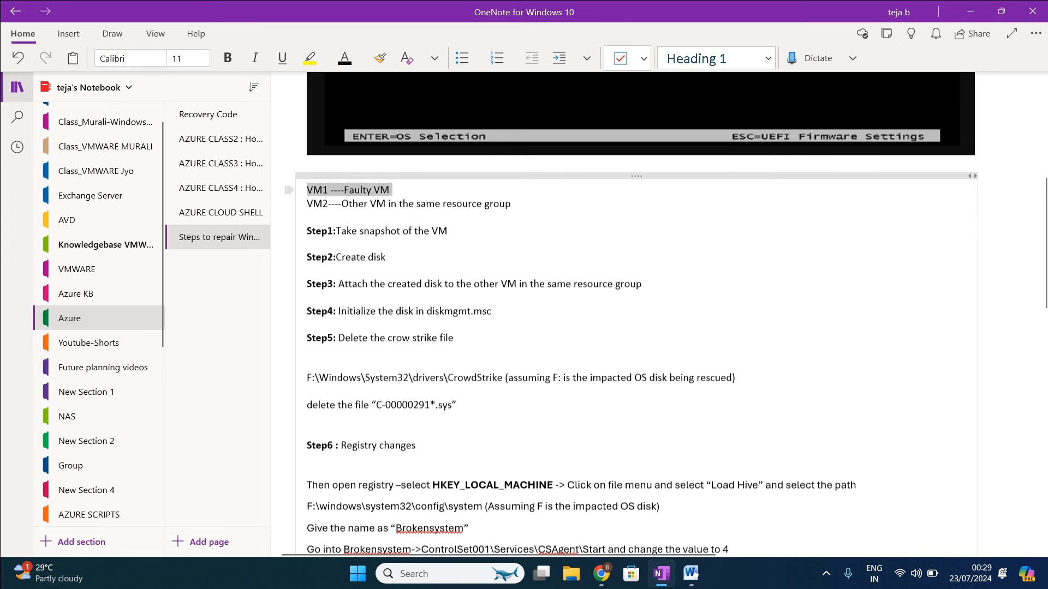
{"action": "left_click_drag", "start_coordinate": [307, 204], "coordinate": [511, 203]}
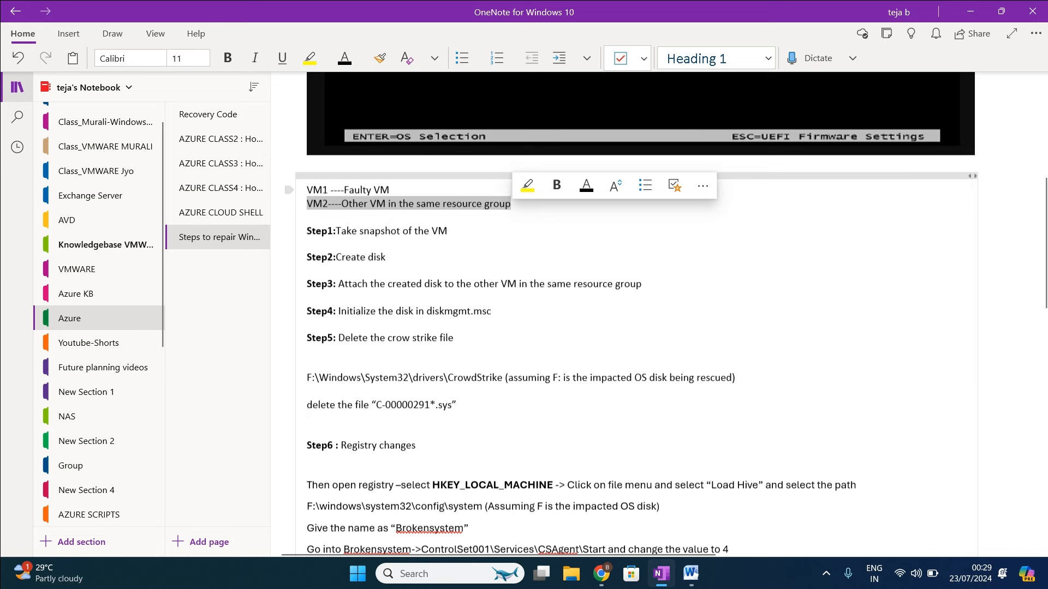
{"action": "key", "text": "Right"}
{"action": "type", "text": "1"}
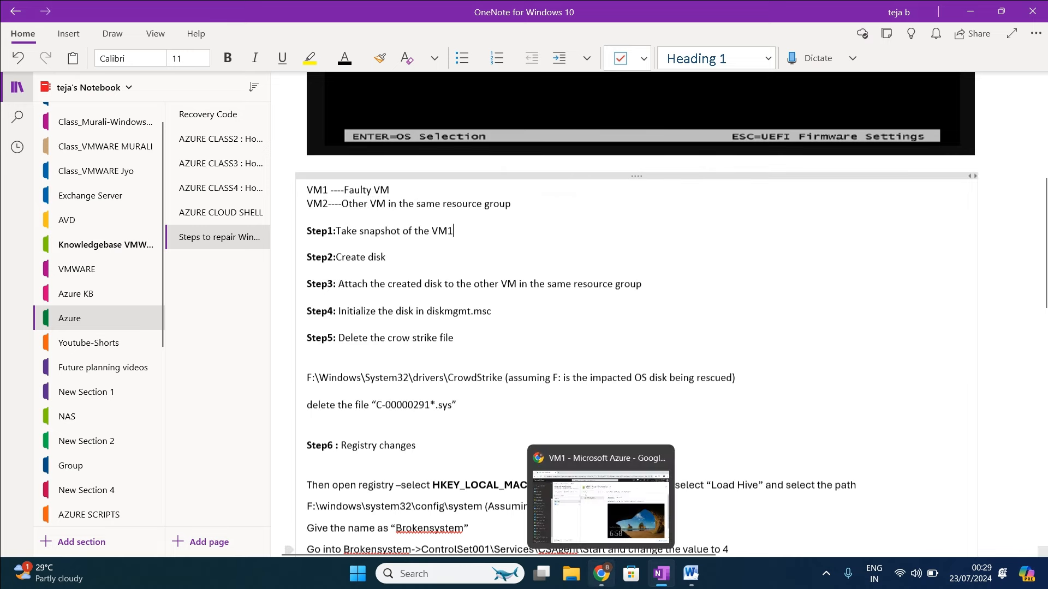
- Switch back to the Azure portal, leave Boot diagnostics, and open VM1's OS disk from its disk list
{"action": "left_click", "coordinate": [601, 573]}
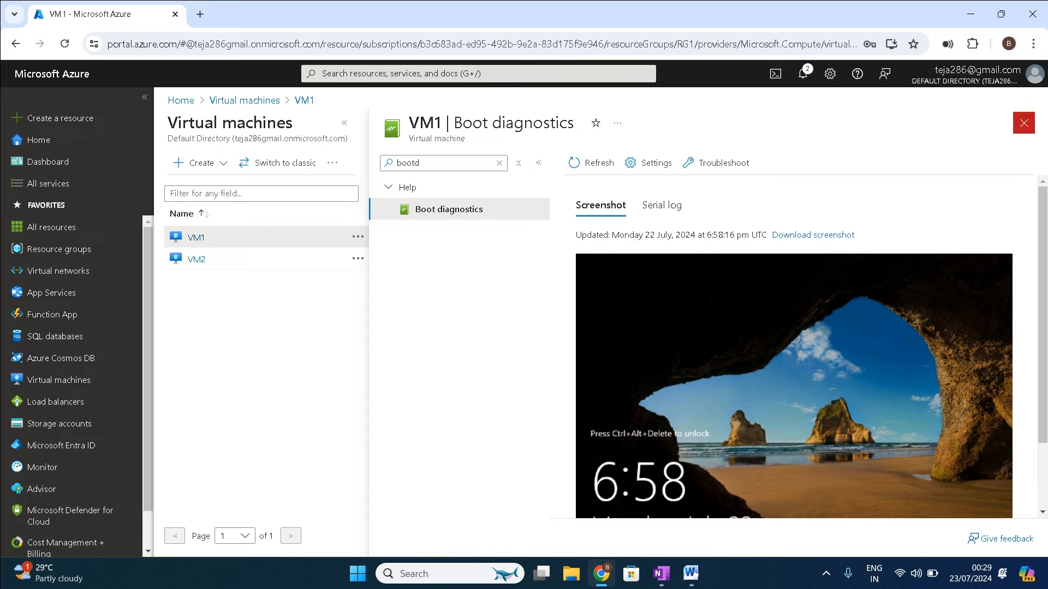
{"action": "left_click", "coordinate": [1024, 122]}
{"action": "left_click", "coordinate": [212, 271]}
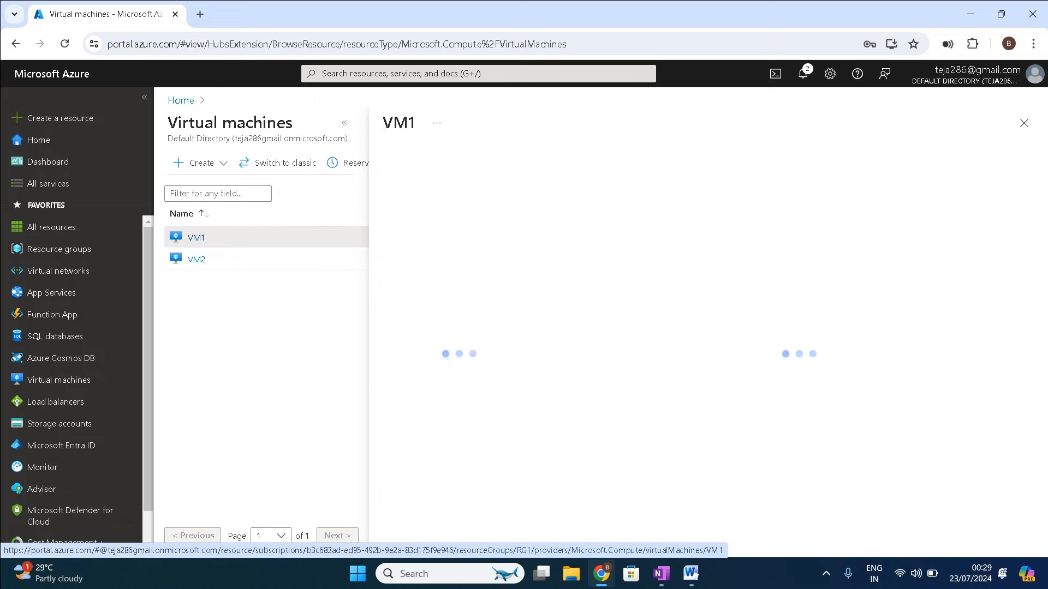
{"action": "scroll", "coordinate": [447, 406], "scroll_direction": "down", "scroll_amount": 1}
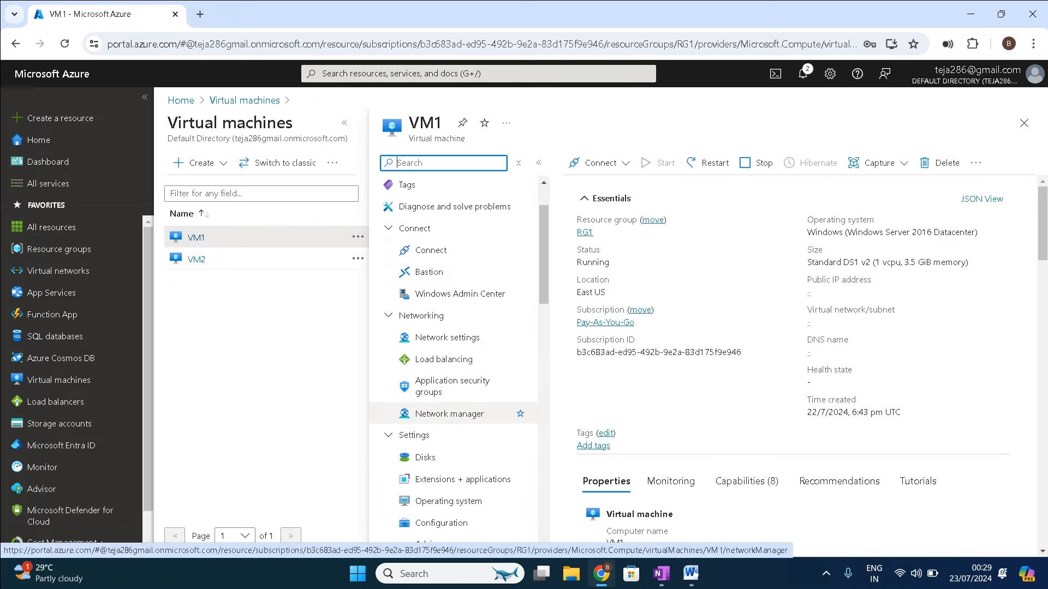
{"action": "left_click", "coordinate": [426, 458]}
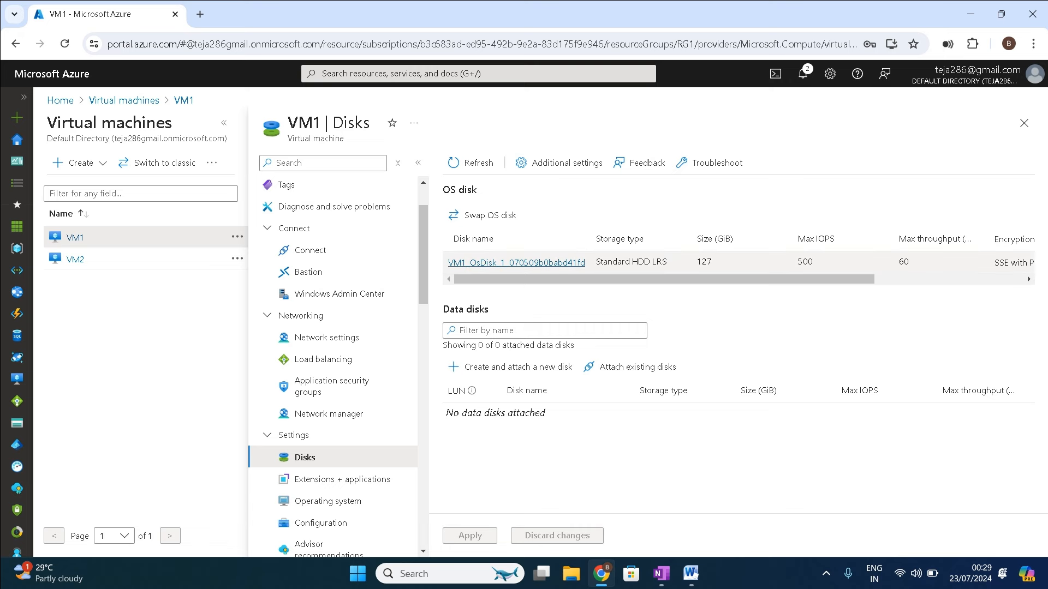
{"action": "left_click", "coordinate": [516, 262]}
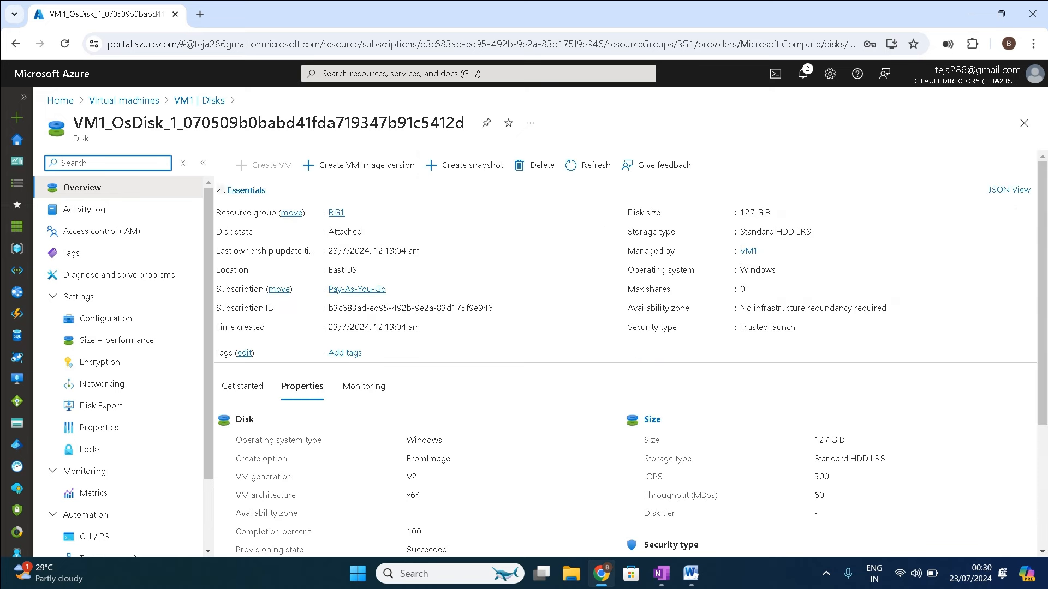
- Start a snapshot of the OS disk named VM1-Snap with the snapshot type set to Full
{"action": "left_click", "coordinate": [464, 165]}
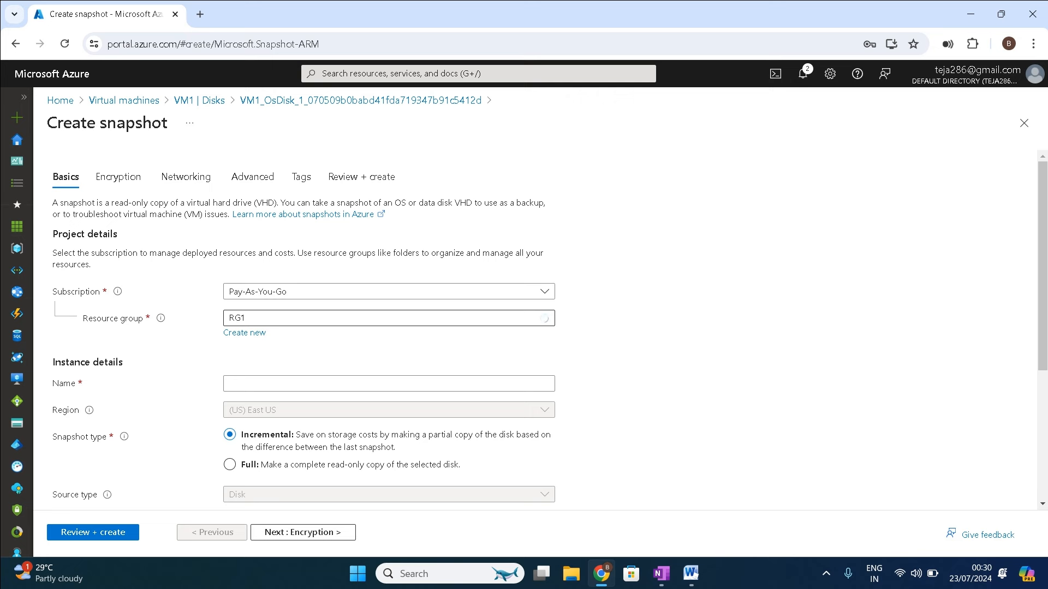
{"action": "left_click", "coordinate": [306, 383]}
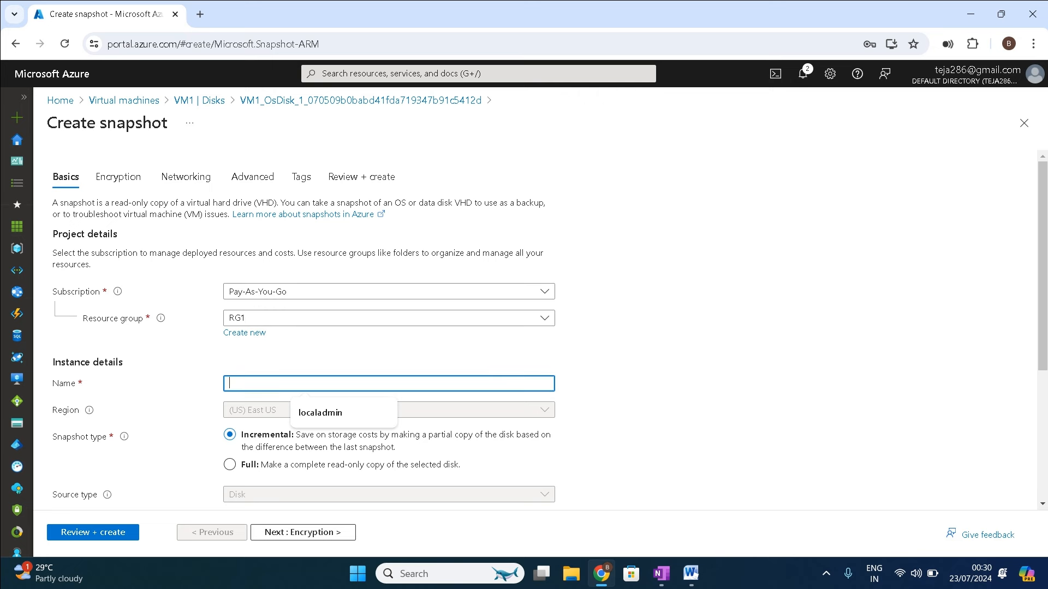
{"action": "type", "text": "VM"}
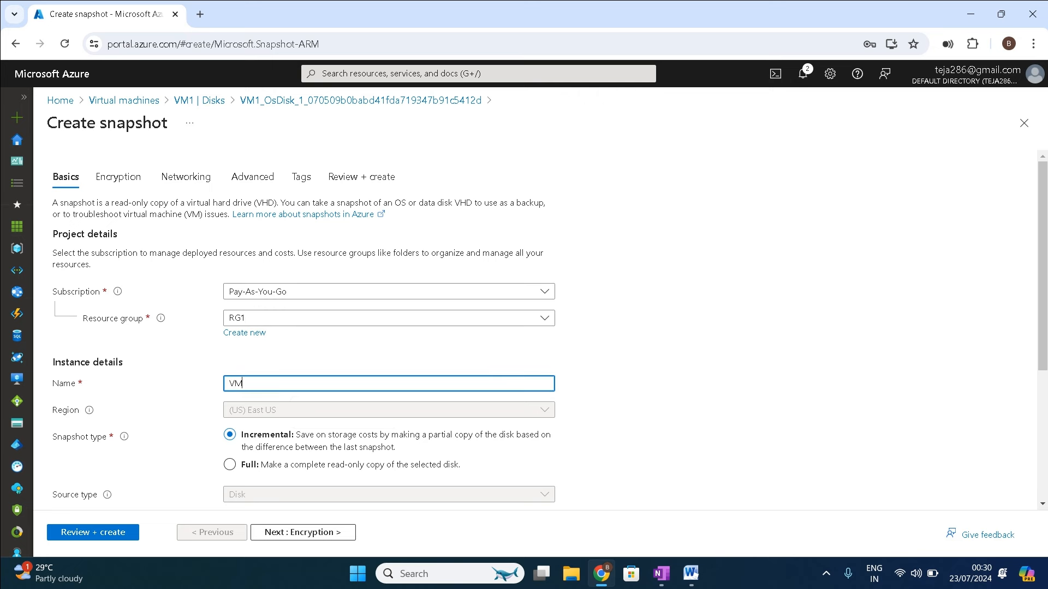
{"action": "type", "text": "1-Snap"}
{"action": "scroll", "coordinate": [524, 327], "scroll_direction": "down", "scroll_amount": 2}
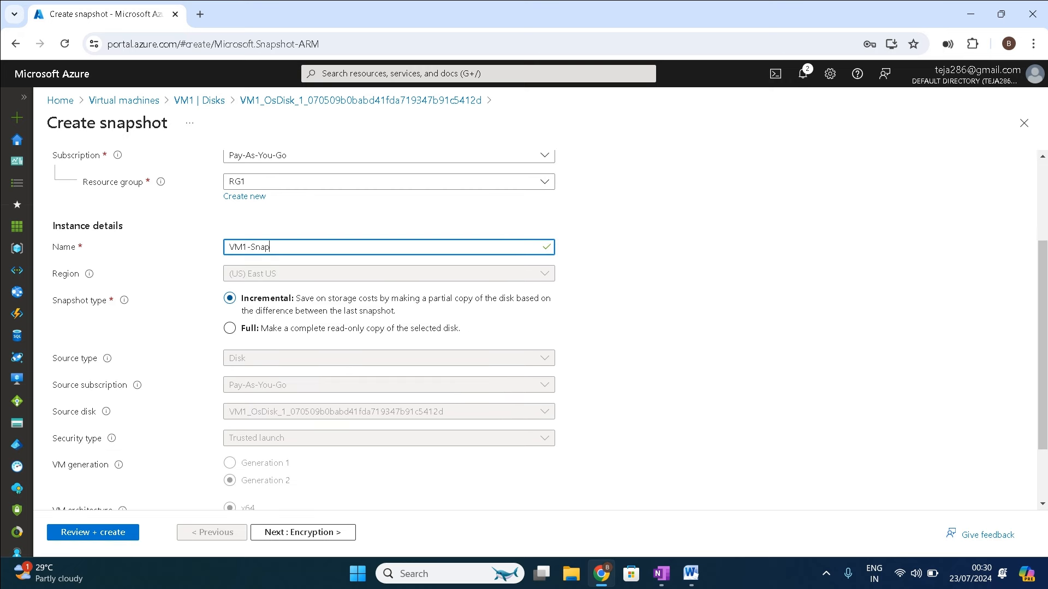
{"action": "left_click", "coordinate": [229, 328]}
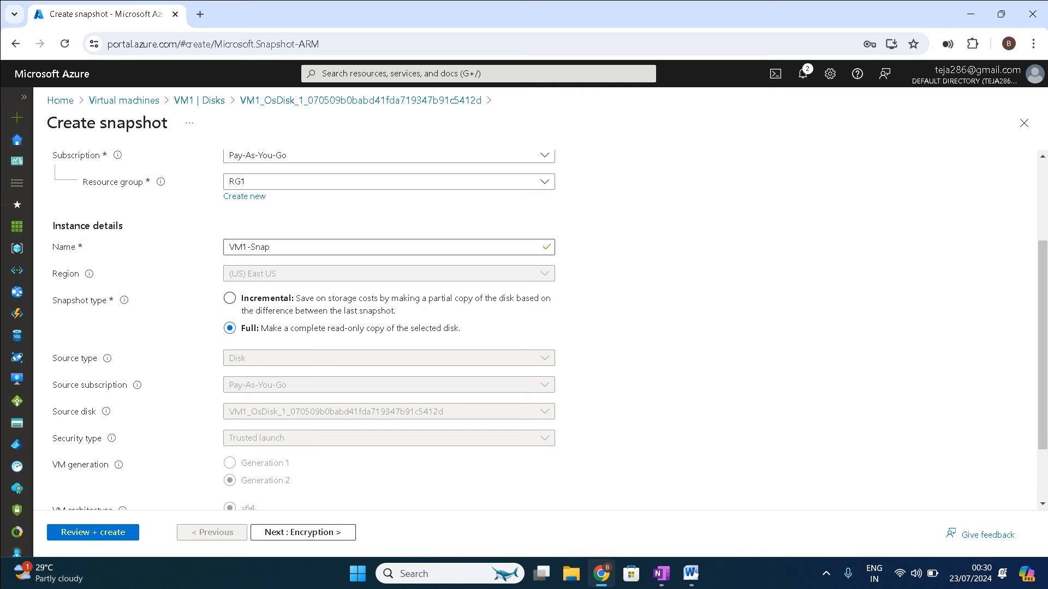
- Set the snapshot's storage type to Standard HDD (locally-redundant storage), then review and create it
{"action": "scroll", "coordinate": [535, 327], "scroll_direction": "down", "scroll_amount": 2}
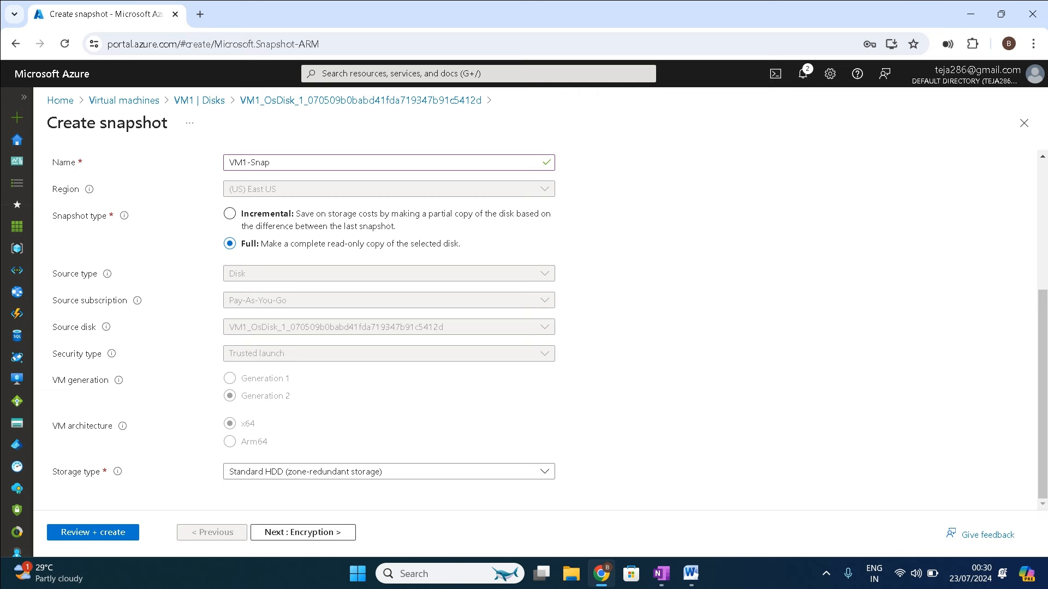
{"action": "left_click", "coordinate": [388, 472]}
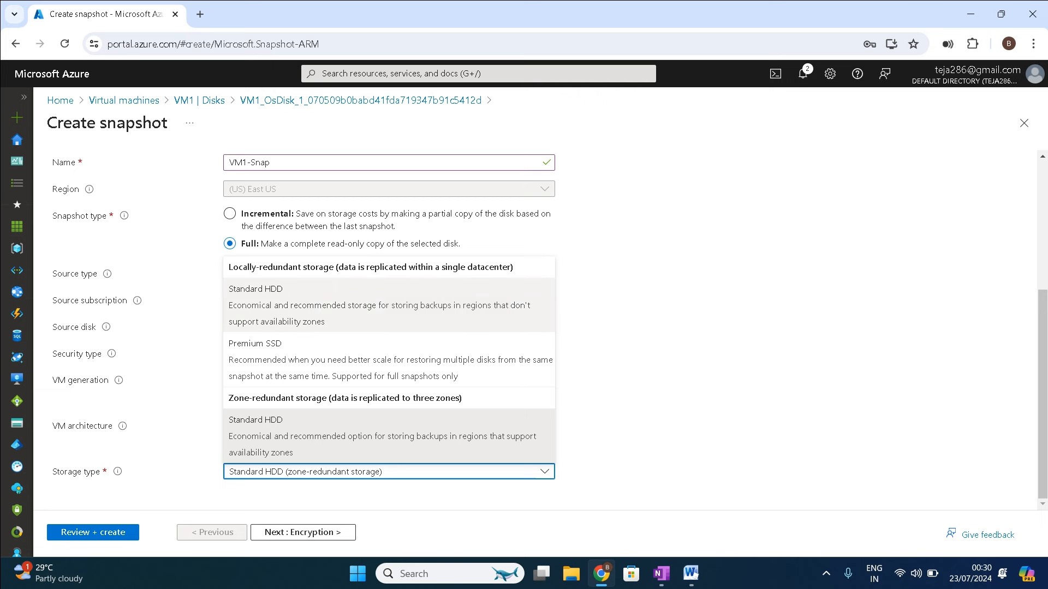
{"action": "left_click", "coordinate": [389, 305]}
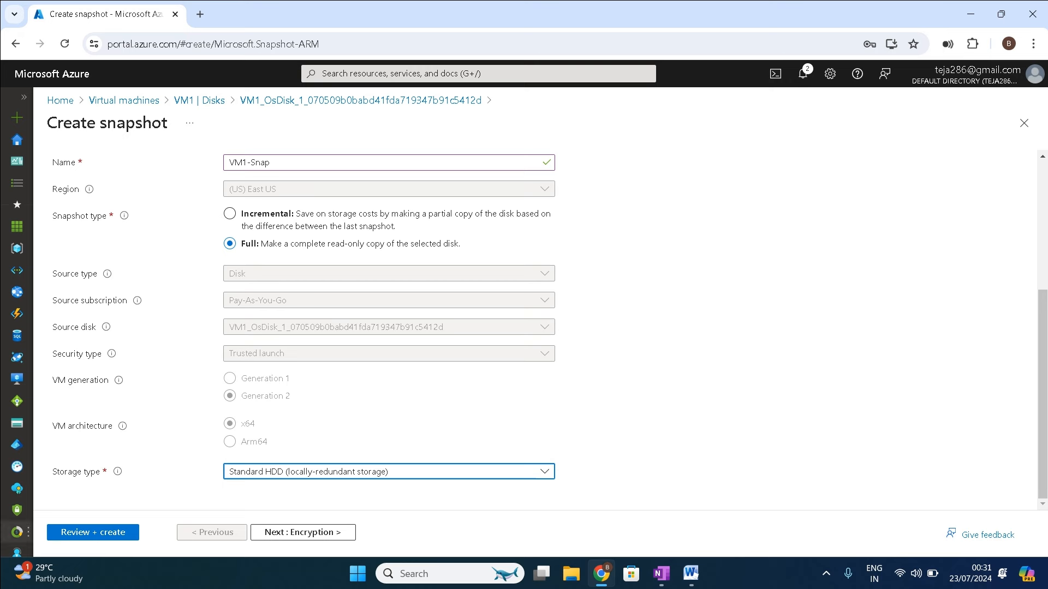
{"action": "left_click", "coordinate": [93, 532]}
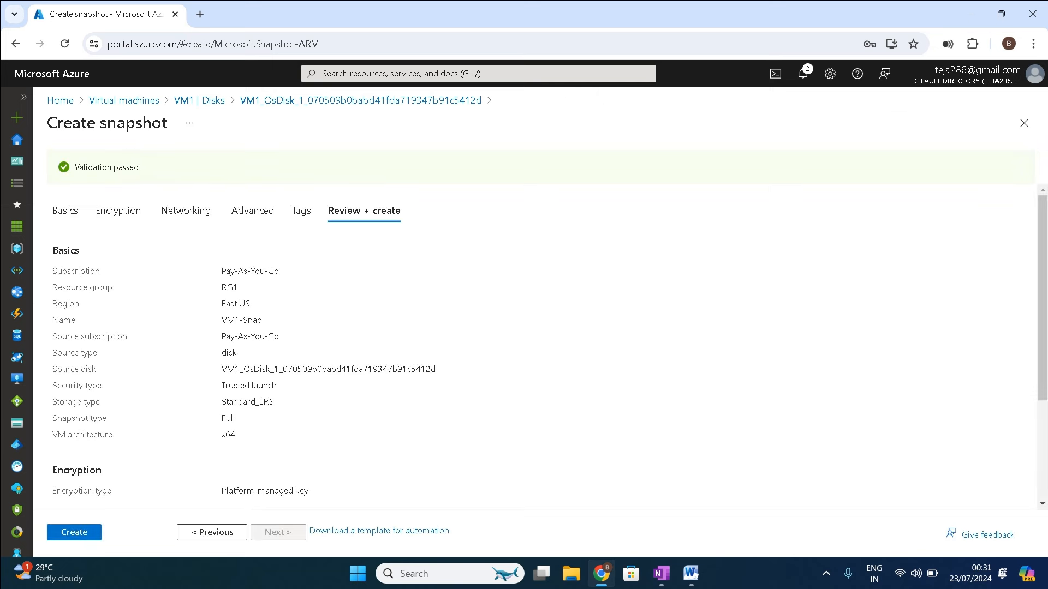
{"action": "left_click", "coordinate": [74, 532]}
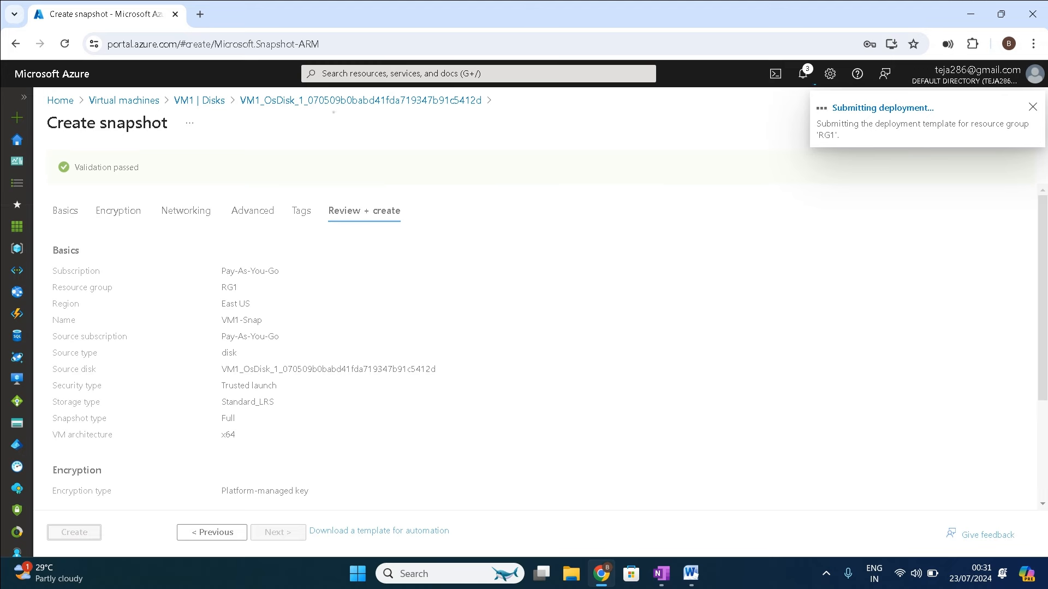
- Switch to OneNote and add "os disk" to the end of the Step1 line about the VM1 snapshot
{"action": "key", "text": "alt+Tab"}
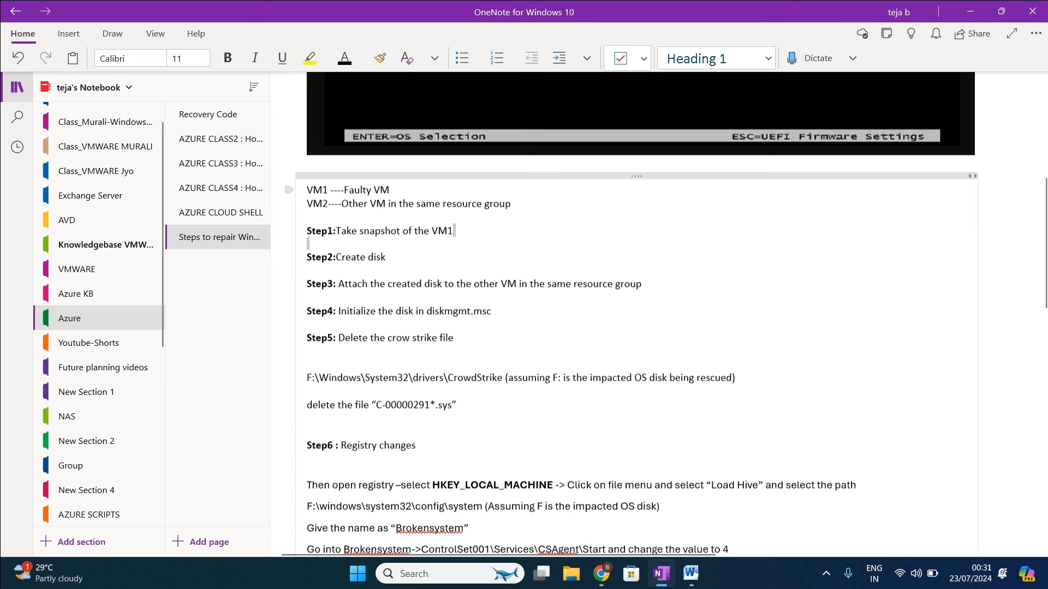
{"action": "key", "text": "shift+Left"}
{"action": "key", "text": "shift+Left"}
{"action": "key", "text": "shift+Left"}
{"action": "key", "text": "shift+Left"}
{"action": "key", "text": "shift+Left"}
{"action": "key", "text": "shift+Left"}
{"action": "key", "text": "shift+Left"}
{"action": "key", "text": "shift+Left"}
{"action": "key", "text": "shift+Left"}
{"action": "key", "text": "shift+Left"}
{"action": "key", "text": "shift+Left"}
{"action": "key", "text": "shift+Left"}
{"action": "key", "text": "shift+Left"}
{"action": "key", "text": "shift+Left"}
{"action": "key", "text": "shift+Left"}
{"action": "key", "text": "shift+Left"}
{"action": "key", "text": "shift+Left"}
{"action": "key", "text": "shift+Left"}
{"action": "key", "text": "shift+Left"}
{"action": "key", "text": "shift+Left"}
{"action": "key", "text": "Right"}
{"action": "type", "text": "os disk"}
- Extend the Step2 line in the notes to read "Create disk using the snapshot"
{"action": "left_click", "coordinate": [385, 257]}
{"action": "type", "text": "using the snap"}
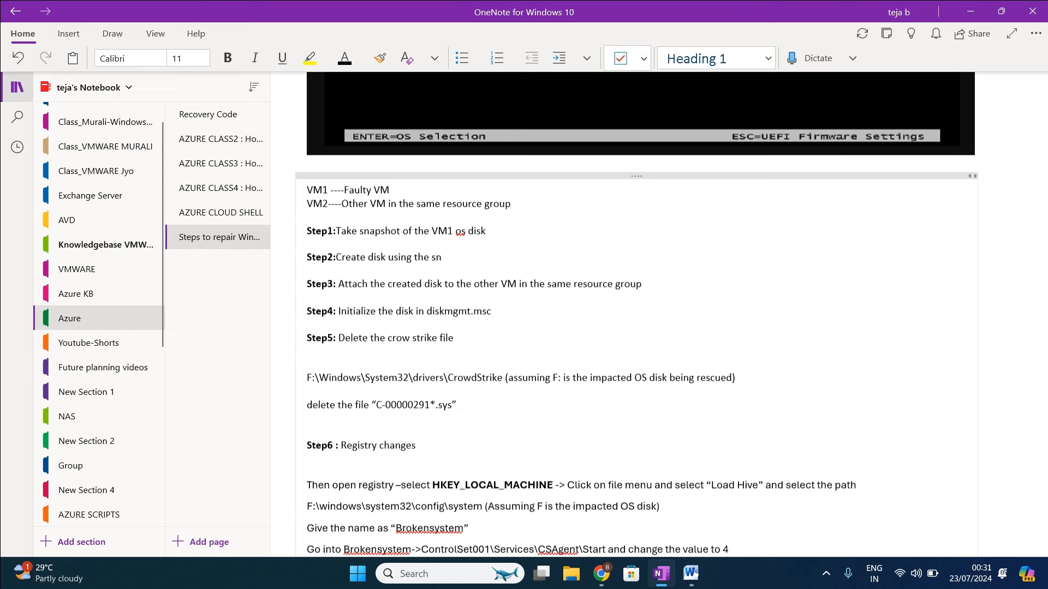
{"action": "key", "text": "BackSpace"}
{"action": "key", "text": "BackSpace"}
{"action": "type", "text": "apshot"}
- Switch to the Azure portal and start a managed disk from the VM1-Snap snapshot, naming it VM1-OSdisk-new
{"action": "key", "text": "alt+Tab"}
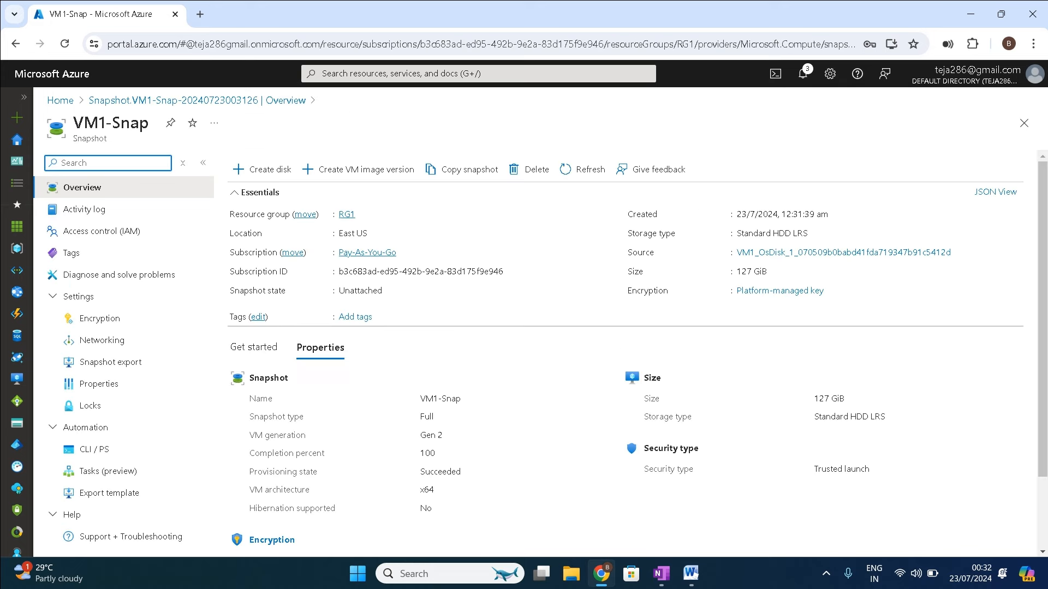
{"action": "left_click_drag", "start_coordinate": [73, 123], "coordinate": [149, 123]}
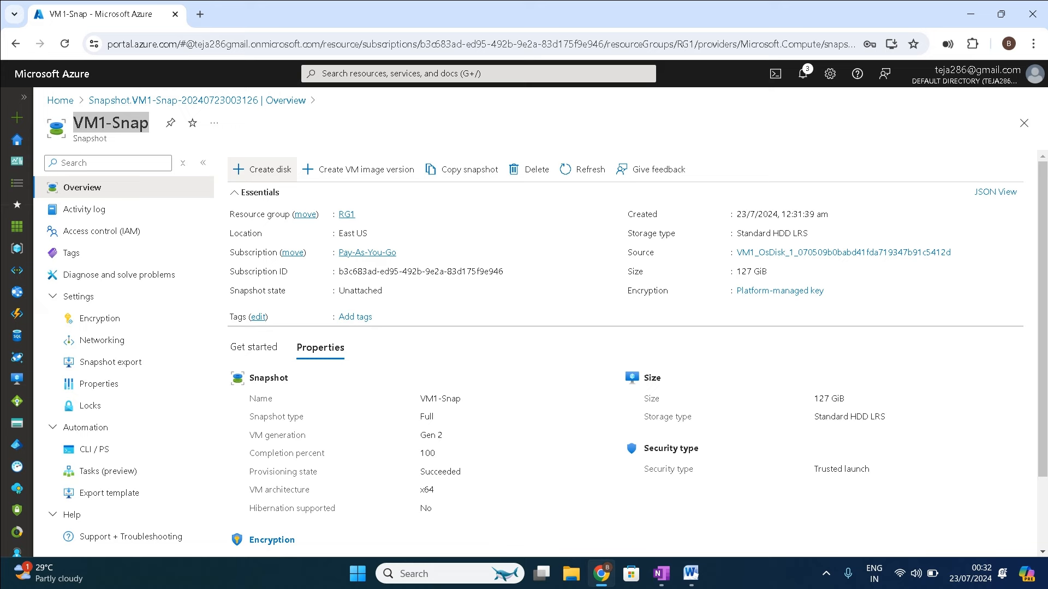
{"action": "left_click", "coordinate": [262, 169]}
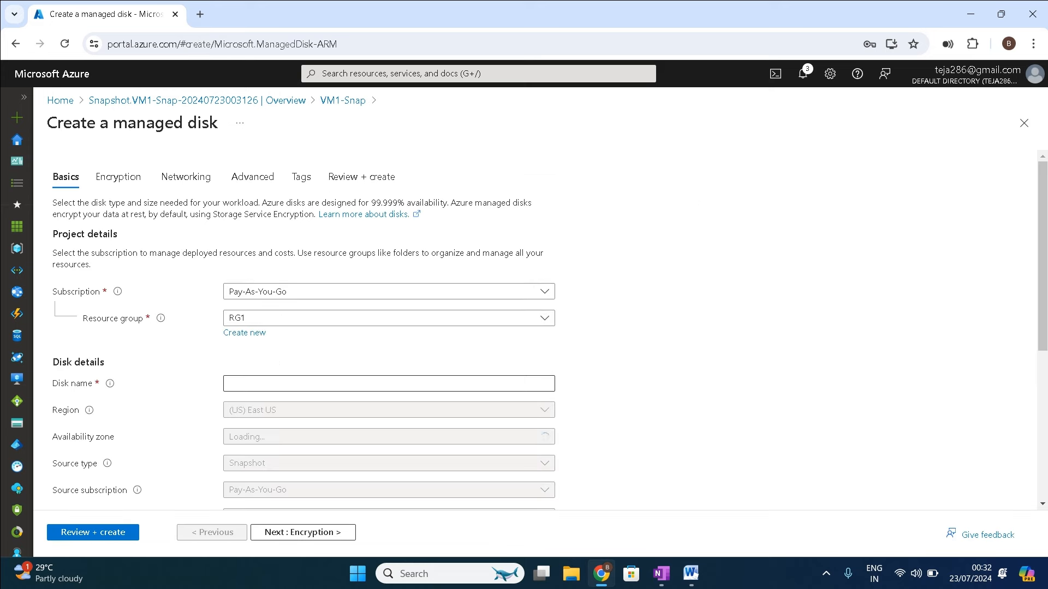
{"action": "type", "text": "V"}
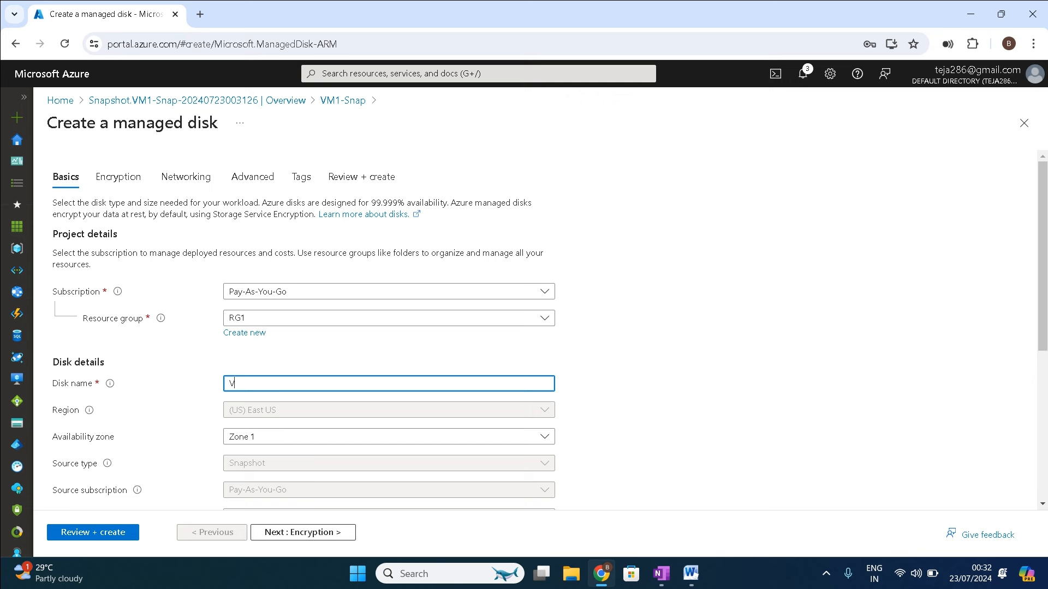
{"action": "type", "text": "M1-OS"}
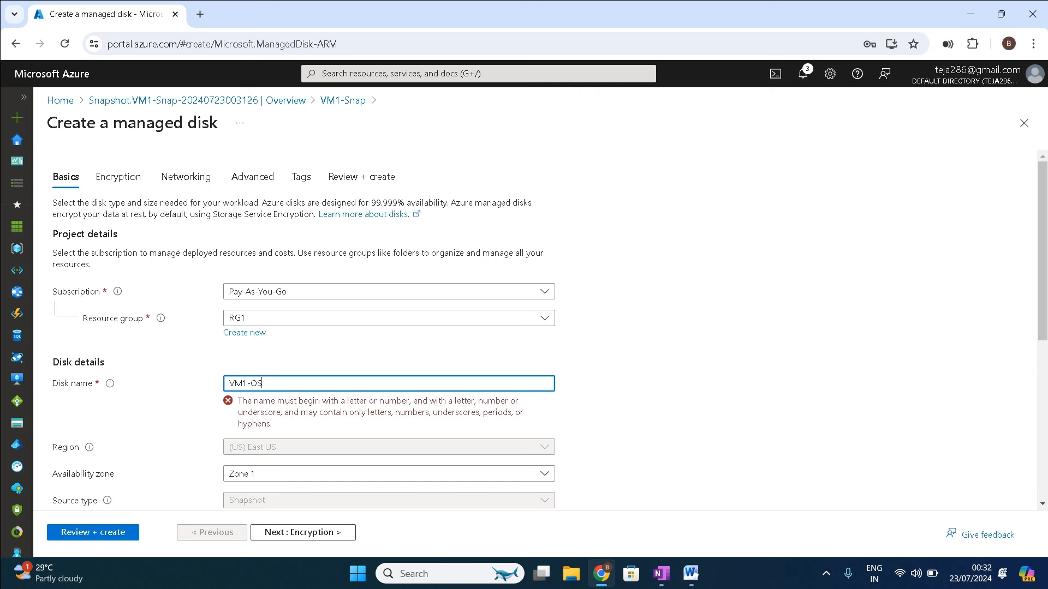
{"action": "type", "text": "disk"}
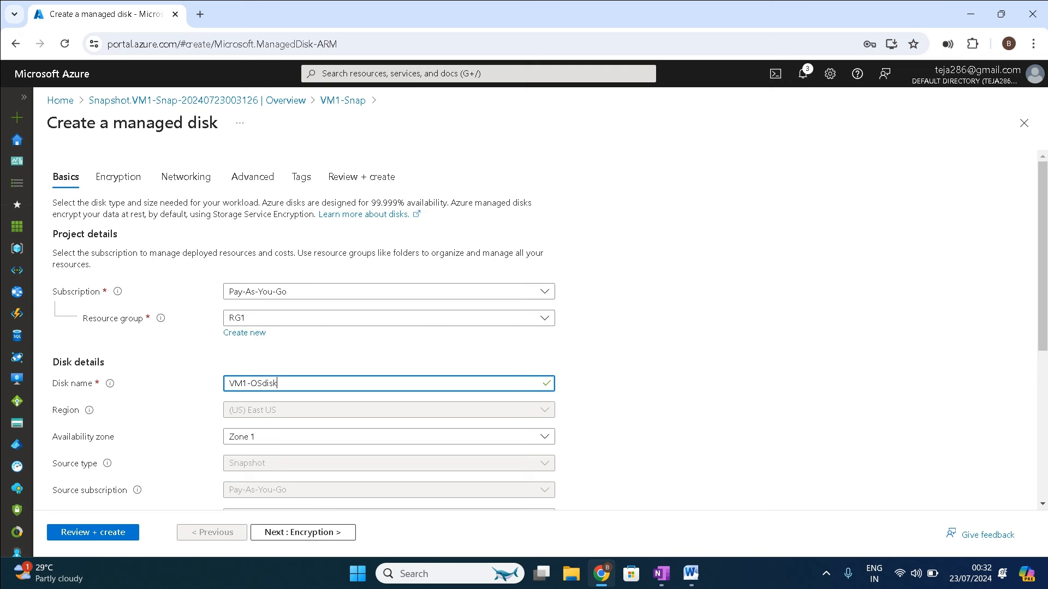
{"action": "type", "text": "-new"}
- Set the new disk's availability zone to "No infrastructure redundancy required", then review and create the disk
{"action": "scroll", "coordinate": [534, 327], "scroll_direction": "down", "scroll_amount": 1}
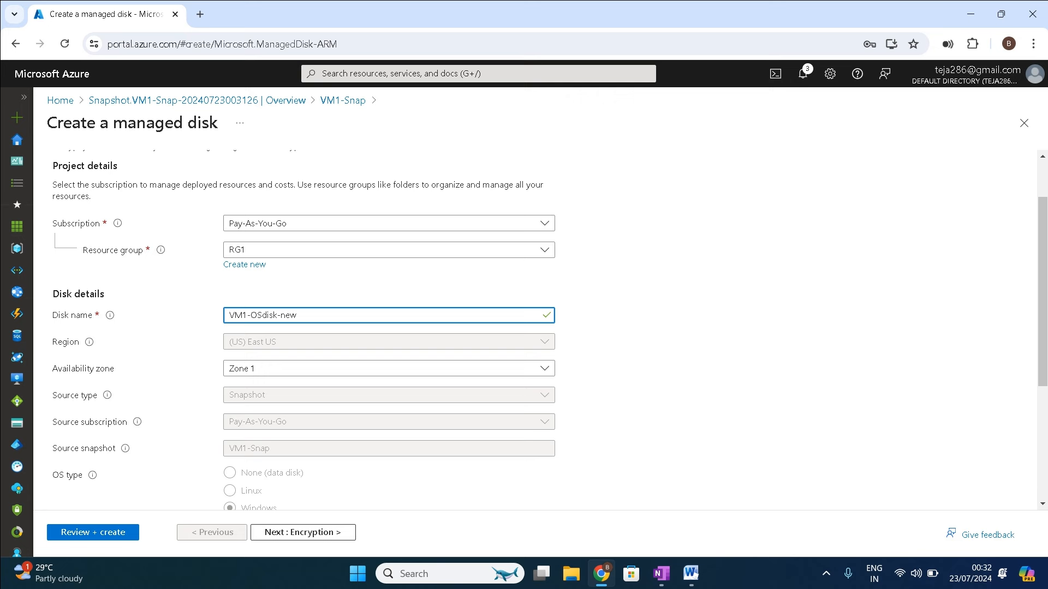
{"action": "key", "text": "Tab"}
{"action": "key", "text": "Return"}
{"action": "key", "text": "Return"}
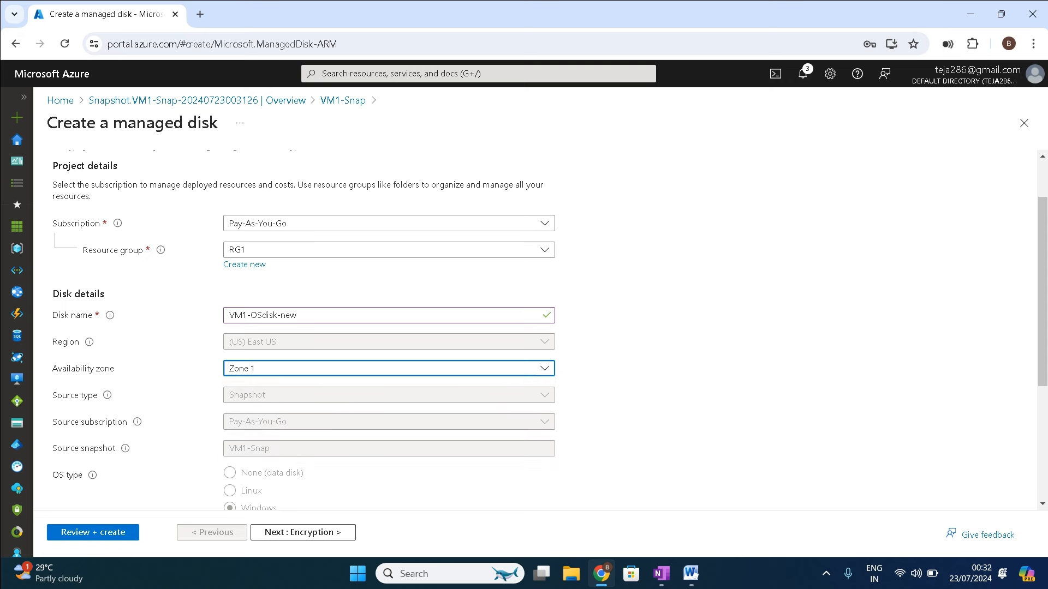
{"action": "key", "text": "Up"}
{"action": "scroll", "coordinate": [524, 327], "scroll_direction": "down", "scroll_amount": 3}
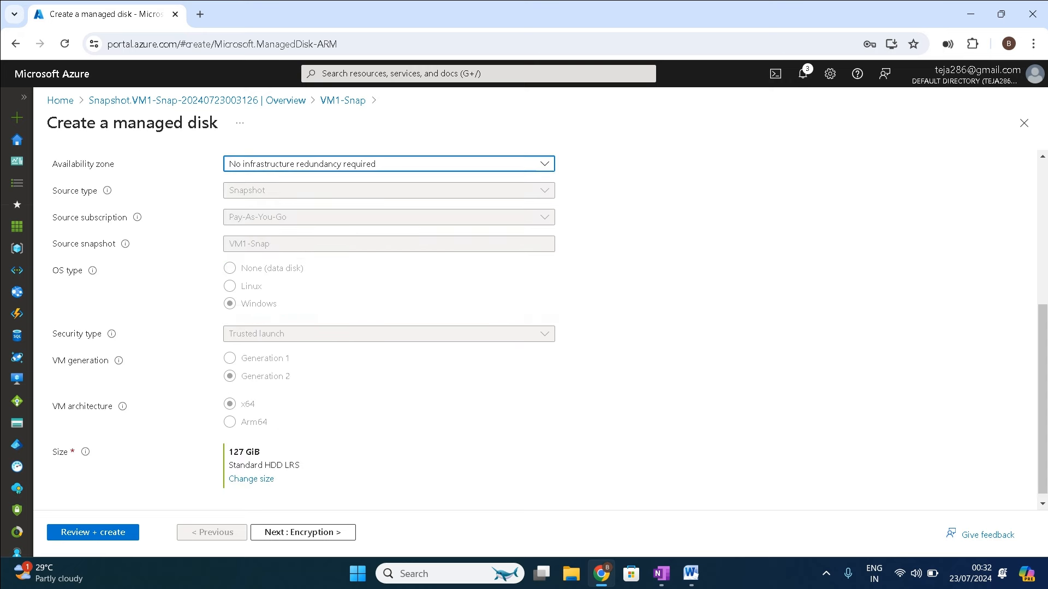
{"action": "scroll", "coordinate": [524, 327], "scroll_direction": "down", "scroll_amount": 1}
{"action": "scroll", "coordinate": [524, 327], "scroll_direction": "up", "scroll_amount": 5}
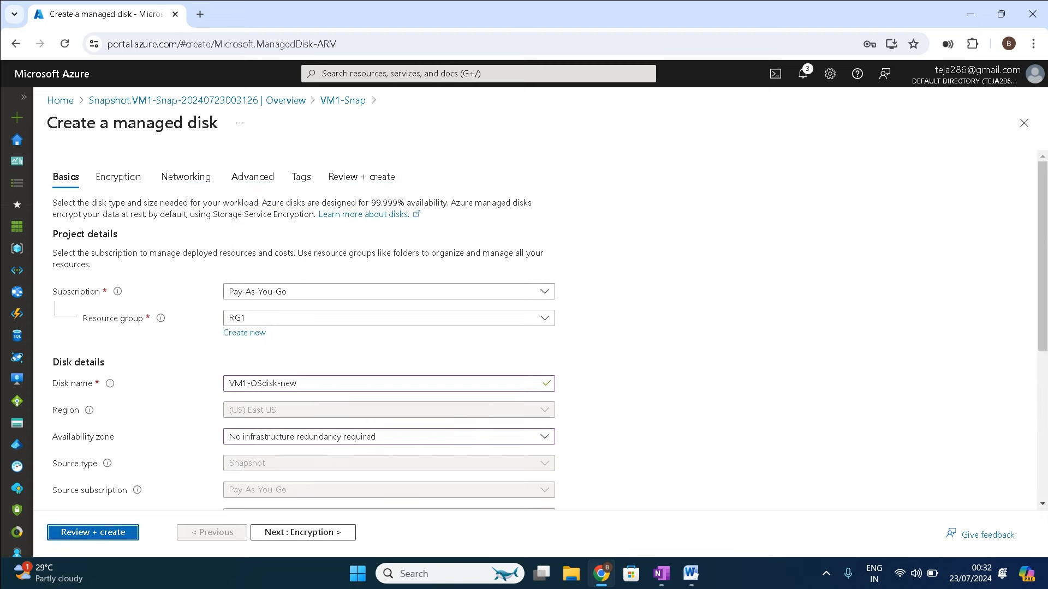
{"action": "left_click", "coordinate": [93, 532]}
{"action": "left_click", "coordinate": [75, 532]}
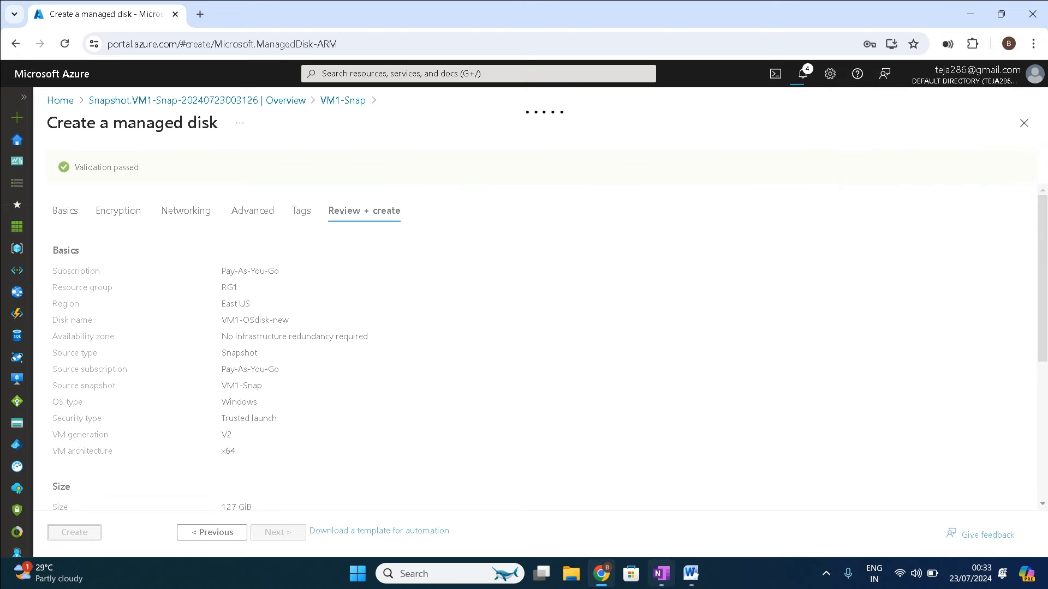
- Switch to OneNote and review the Step2 and Step3 lines about creating the disk and attaching it to the other VM
{"action": "left_click", "coordinate": [661, 573]}
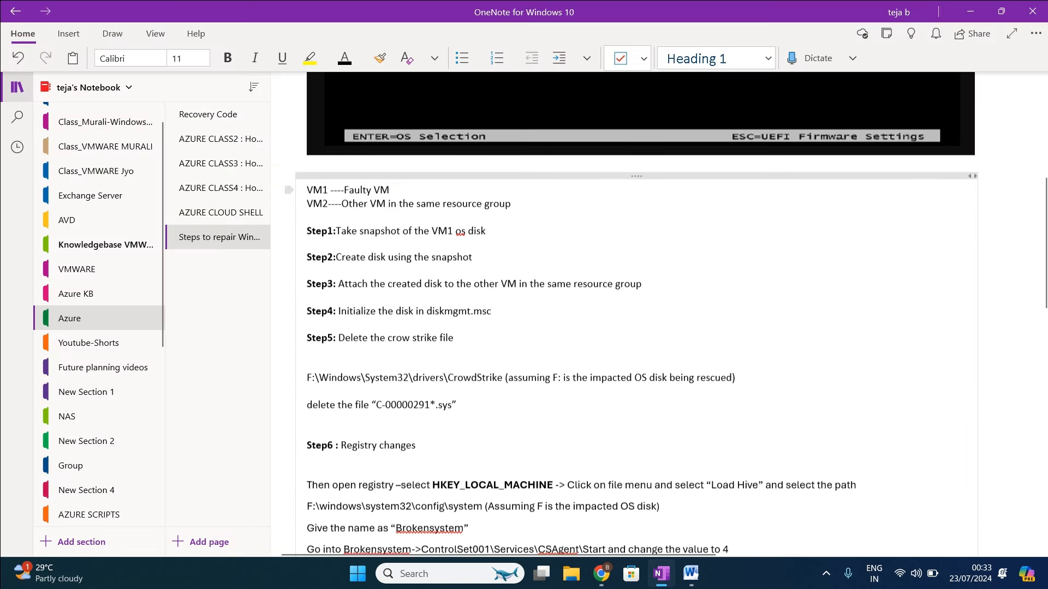
{"action": "left_click_drag", "start_coordinate": [350, 257], "coordinate": [471, 257]}
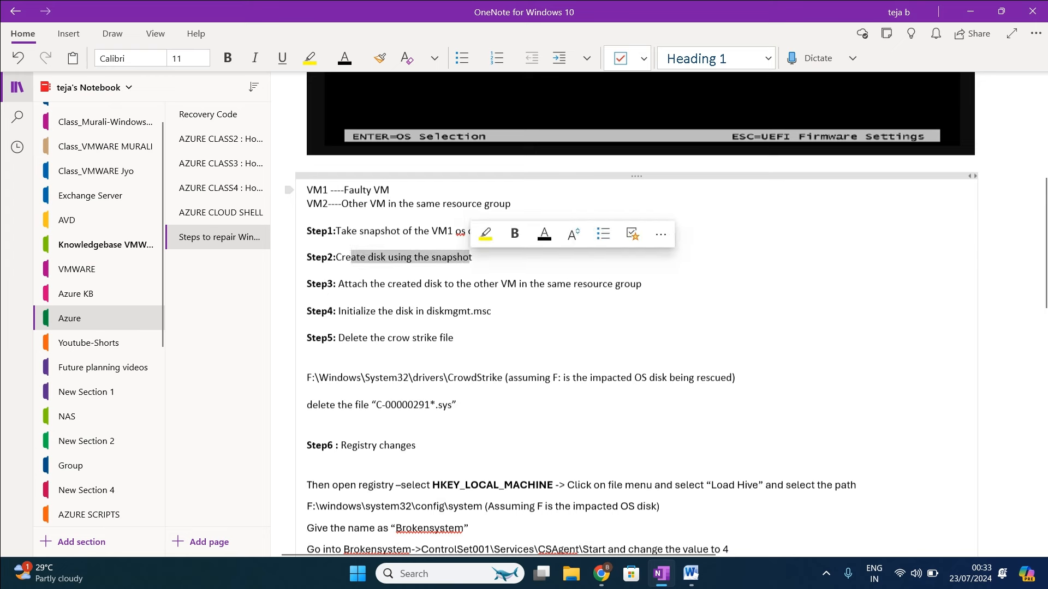
{"action": "left_click", "coordinate": [471, 257]}
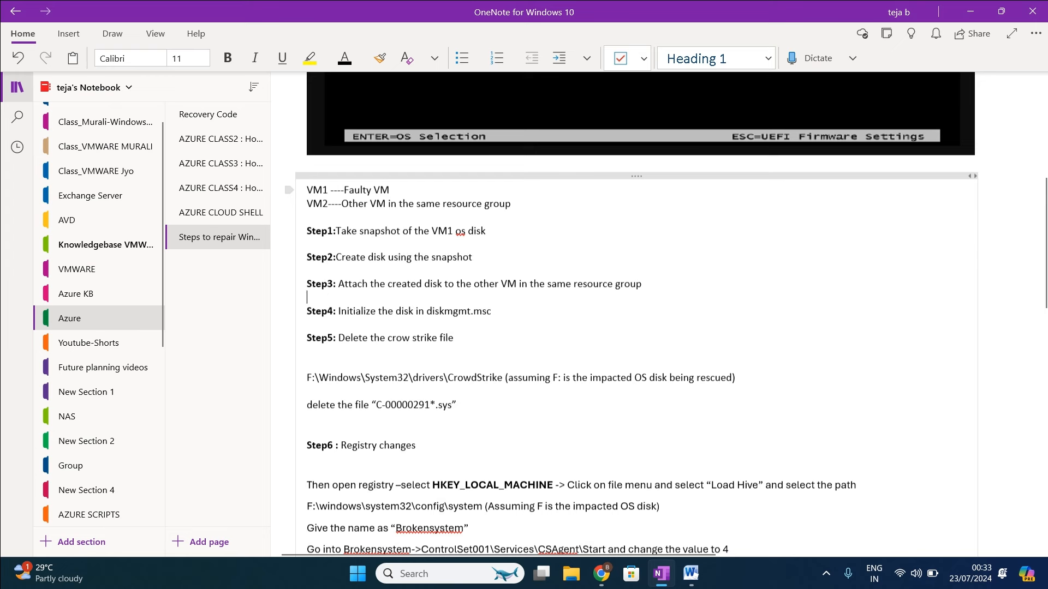
{"action": "left_click_drag", "start_coordinate": [338, 284], "coordinate": [613, 284]}
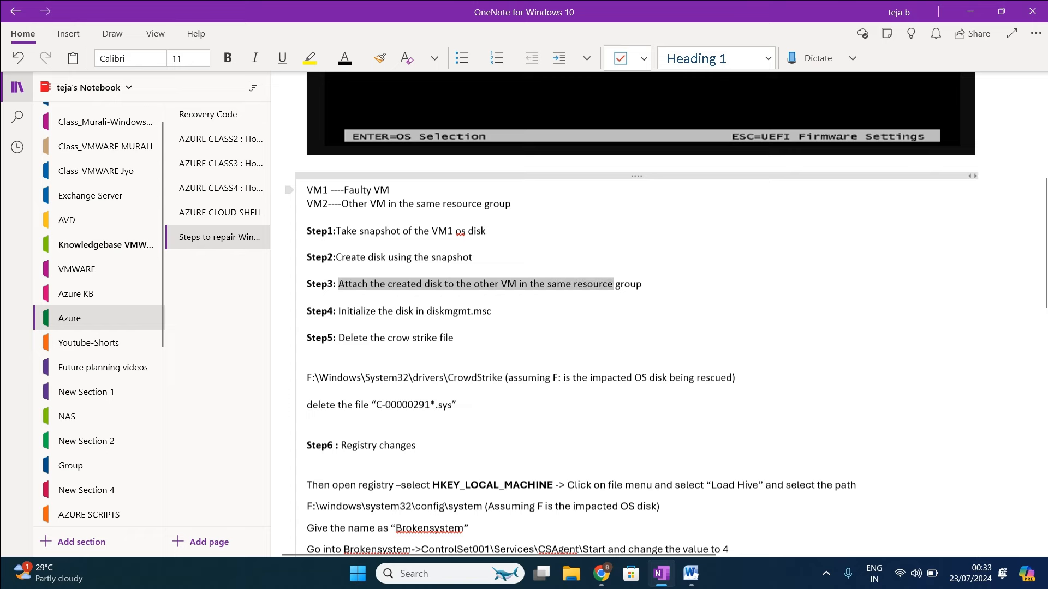
- Switch back to the Azure portal and open the disk settings of virtual machine VM2
{"action": "left_click", "coordinate": [601, 574]}
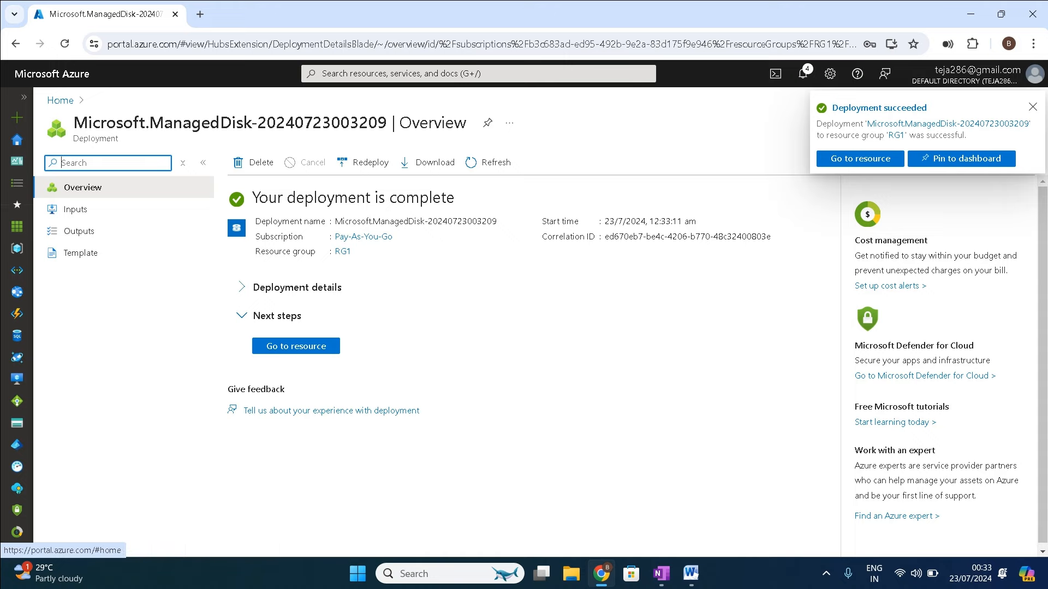
{"action": "left_click", "coordinate": [60, 100]}
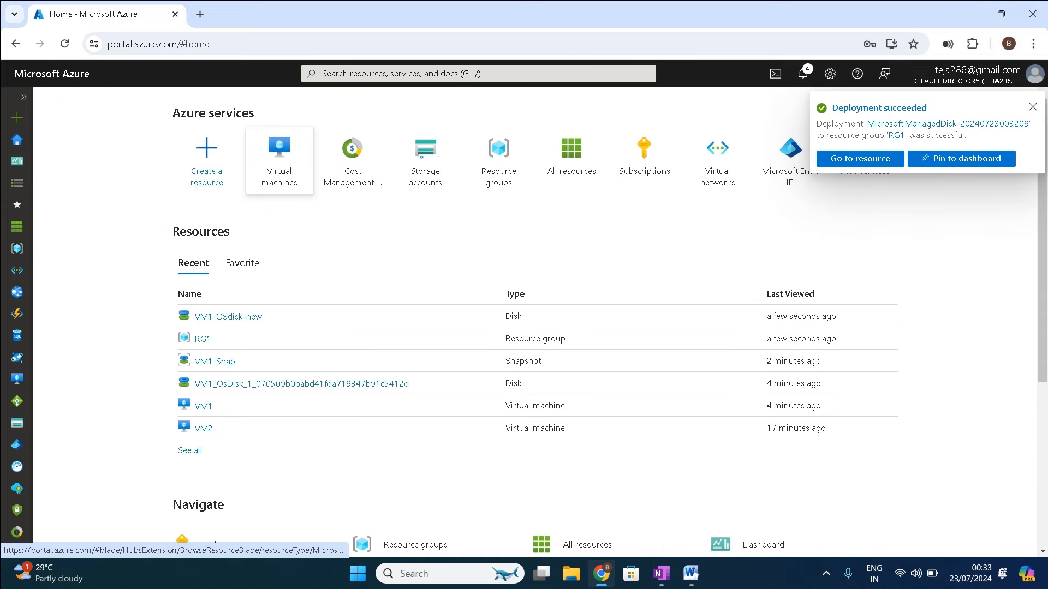
{"action": "left_click", "coordinate": [278, 153]}
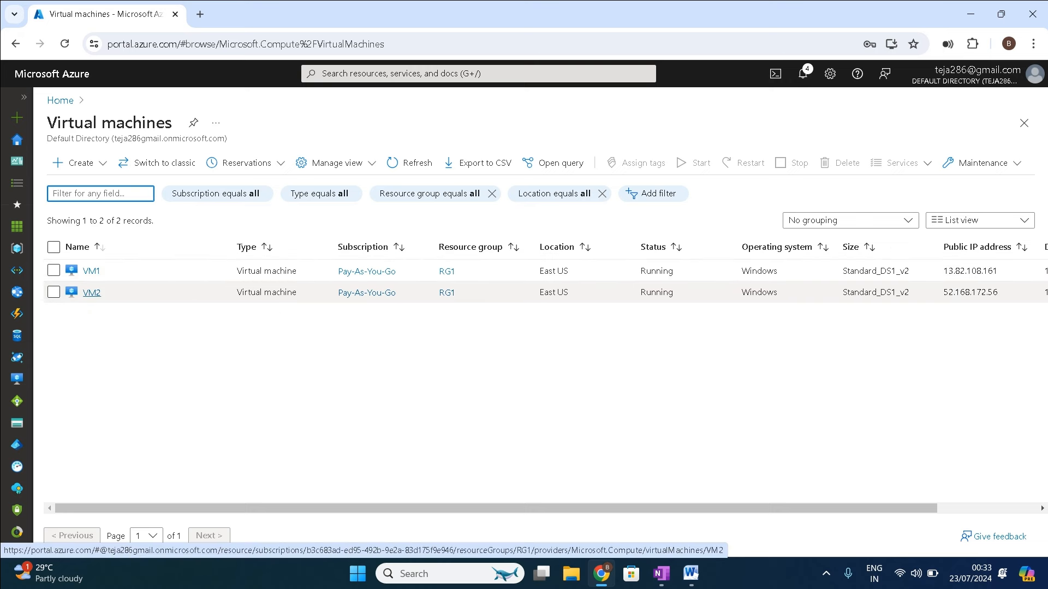
{"action": "left_click", "coordinate": [91, 292]}
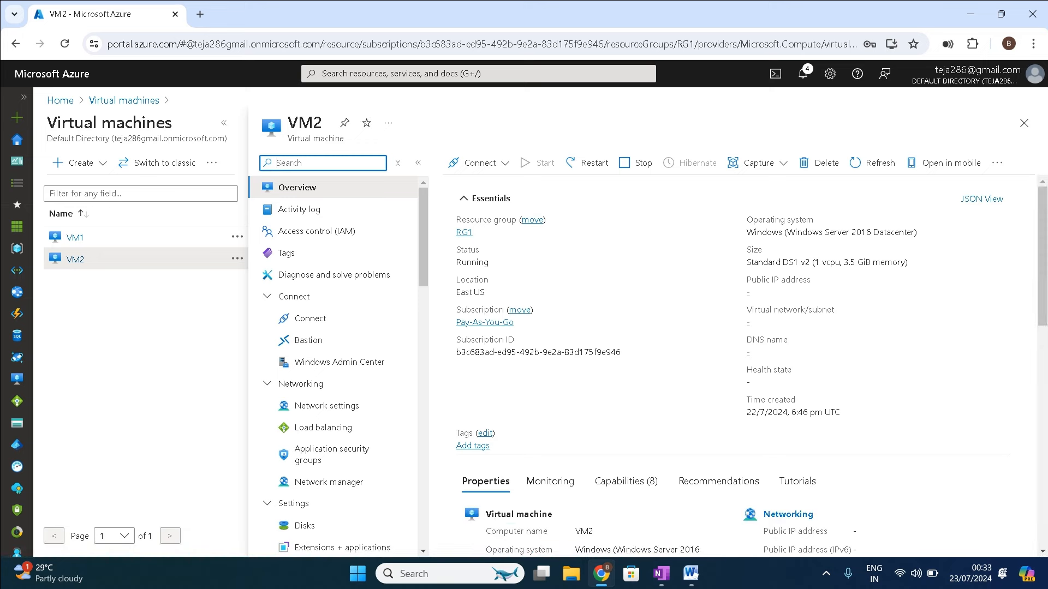
{"action": "scroll", "coordinate": [338, 345], "scroll_direction": "down", "scroll_amount": 5}
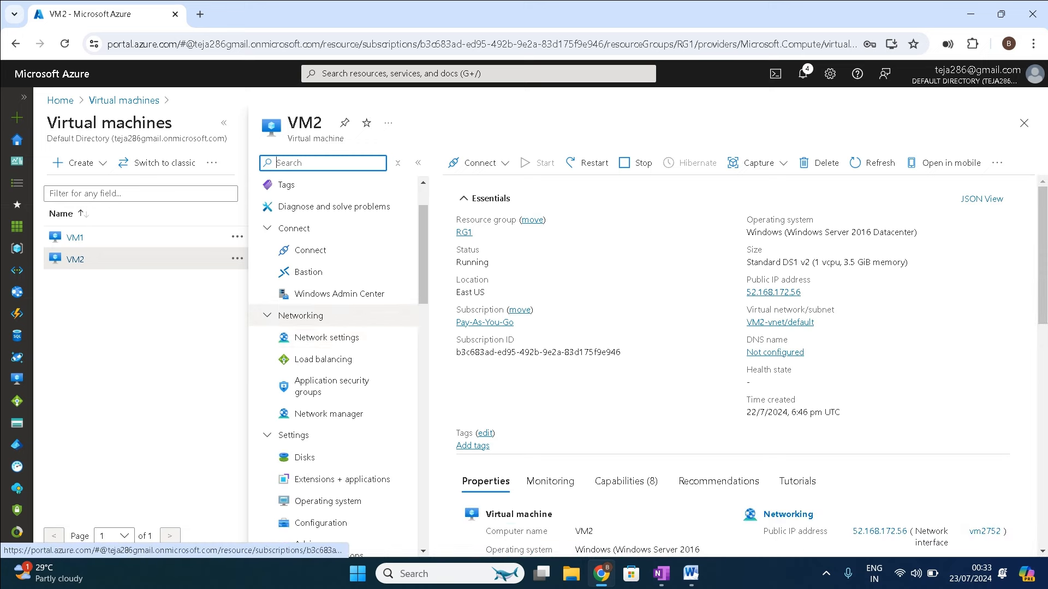
{"action": "scroll", "coordinate": [333, 448], "scroll_direction": "down", "scroll_amount": 3}
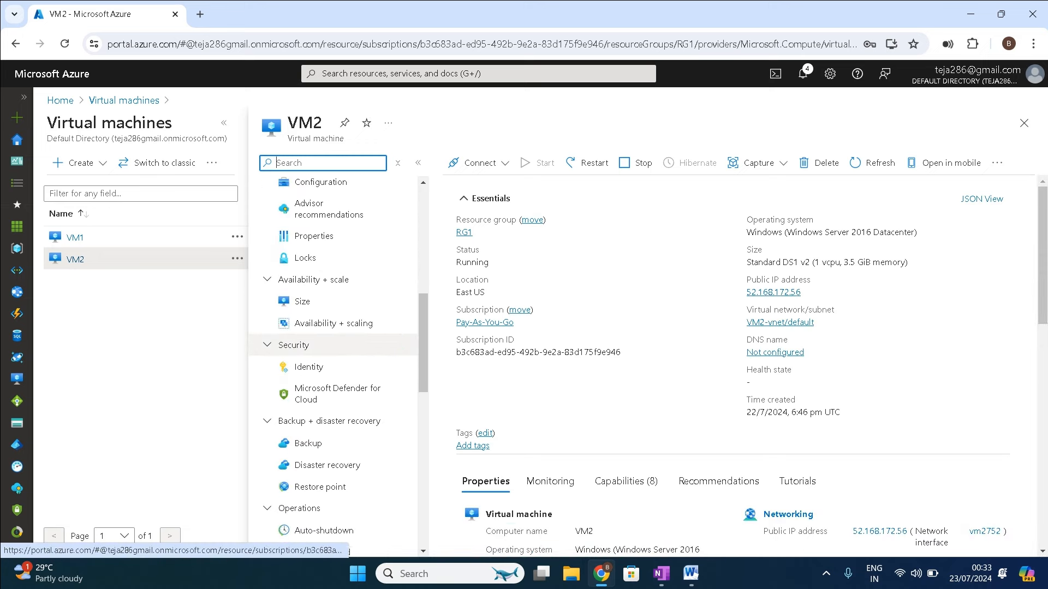
{"action": "scroll", "coordinate": [333, 361], "scroll_direction": "down", "scroll_amount": 10}
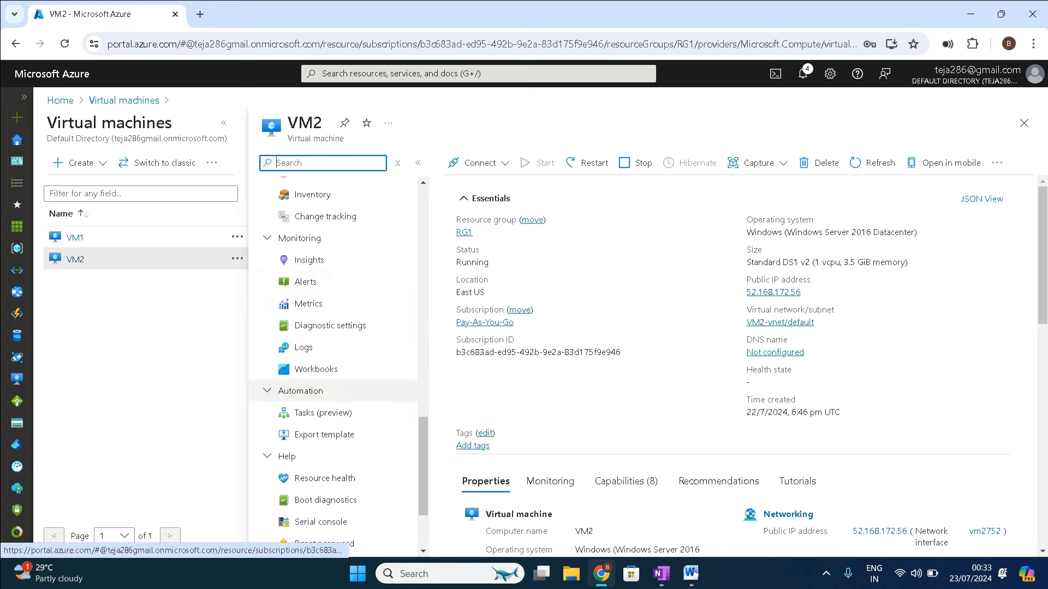
{"action": "scroll", "coordinate": [333, 360], "scroll_direction": "up", "scroll_amount": 10}
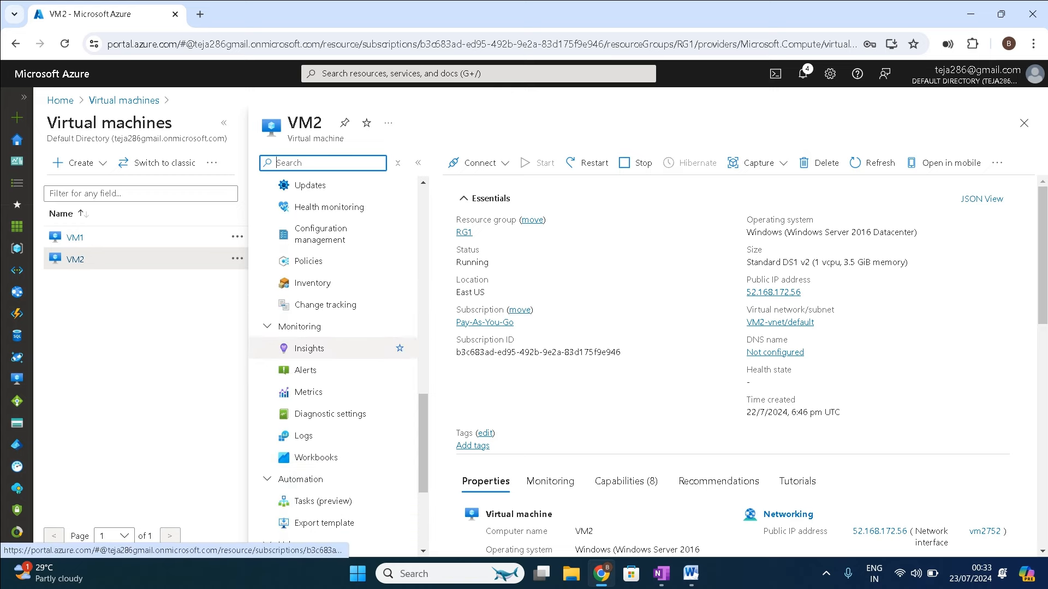
{"action": "scroll", "coordinate": [333, 273], "scroll_direction": "up", "scroll_amount": 5}
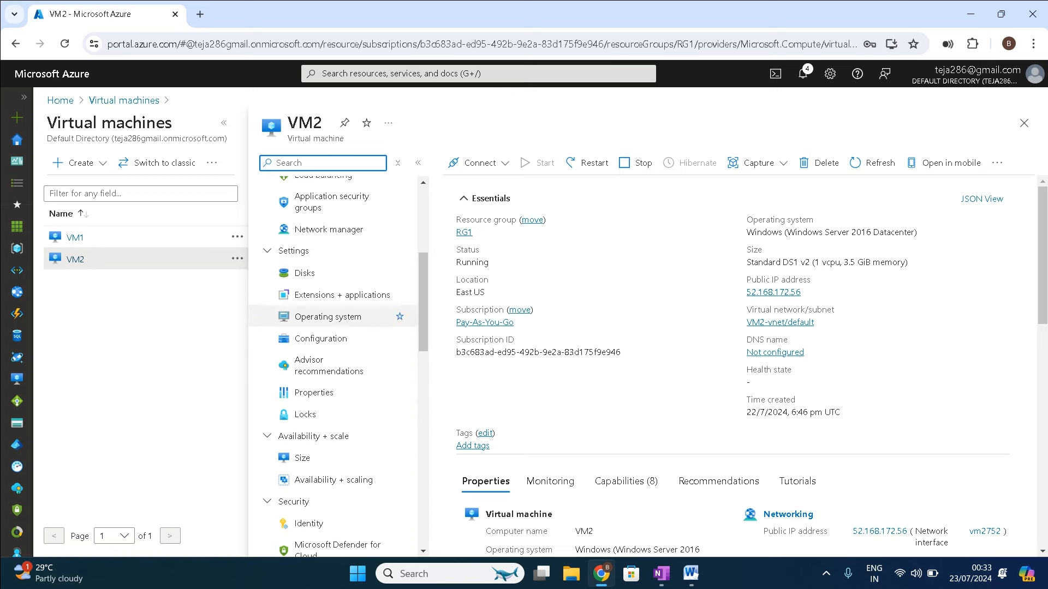
{"action": "left_click", "coordinate": [305, 273]}
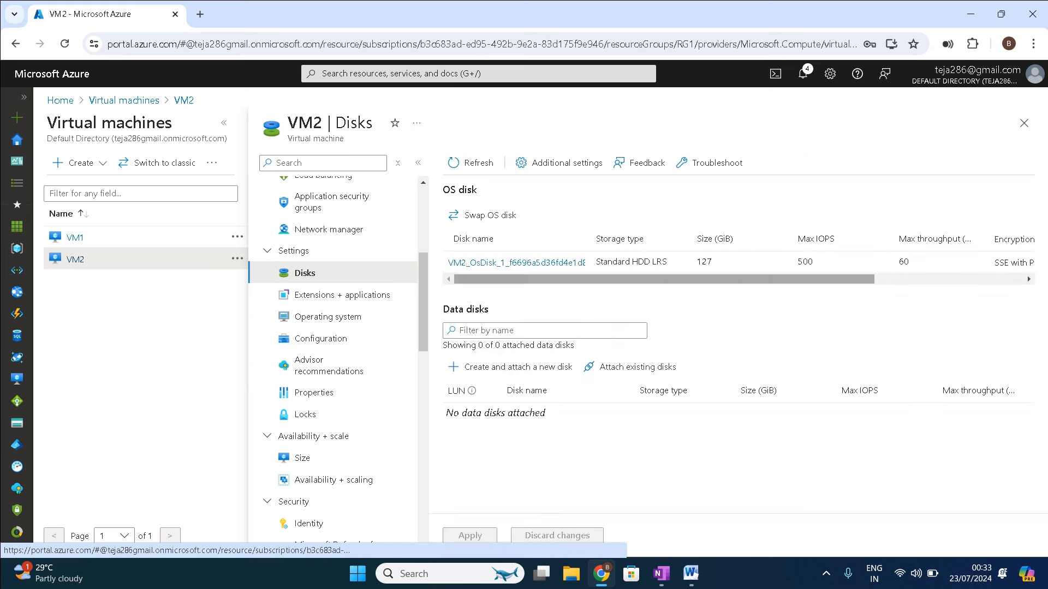
{"action": "left_click", "coordinate": [223, 123]}
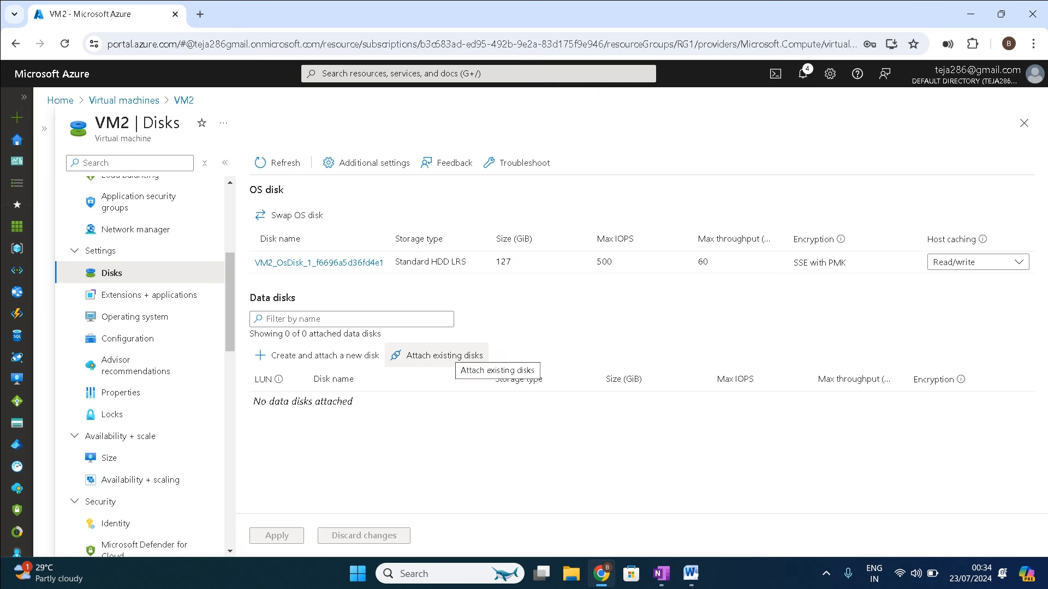
- Attach the existing disk VM1-OSdisk-new to VM2 as a data disk with Read/write host caching and apply the change
{"action": "left_click", "coordinate": [444, 355]}
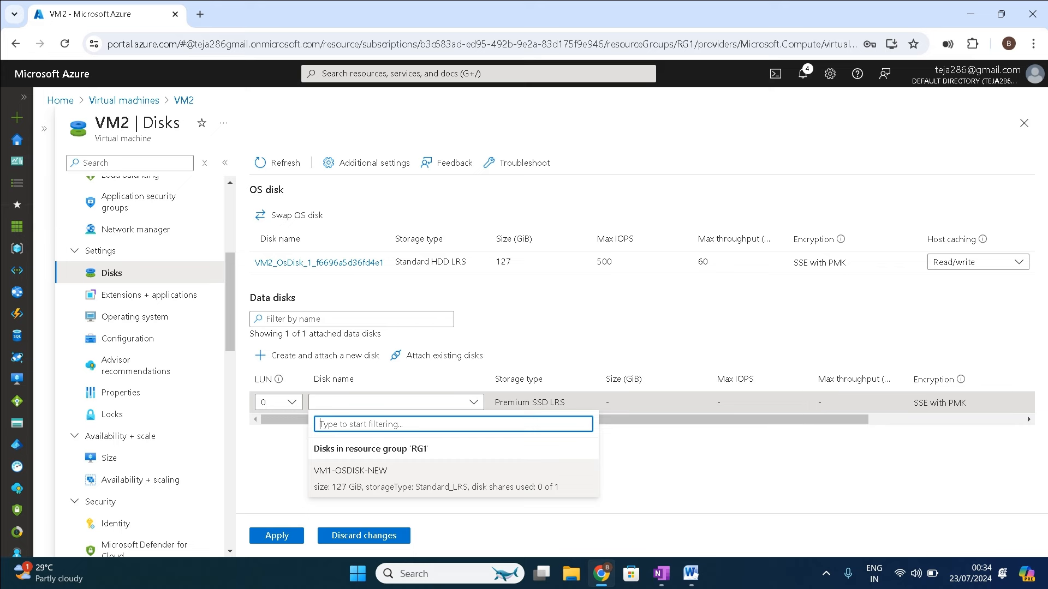
{"action": "left_click", "coordinate": [382, 475]}
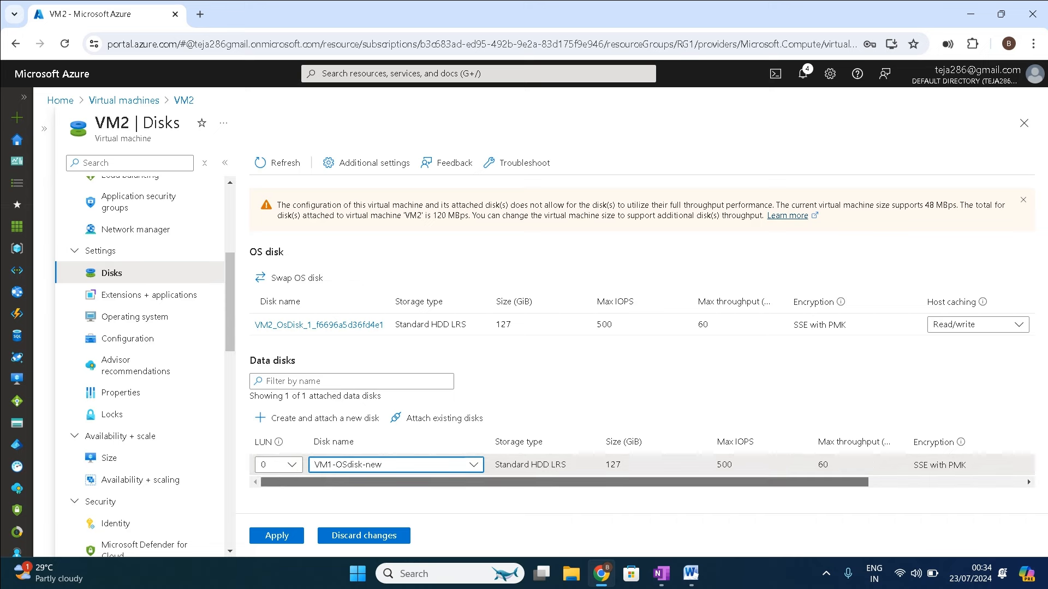
{"action": "scroll", "coordinate": [642, 465], "scroll_direction": "right", "scroll_amount": 5}
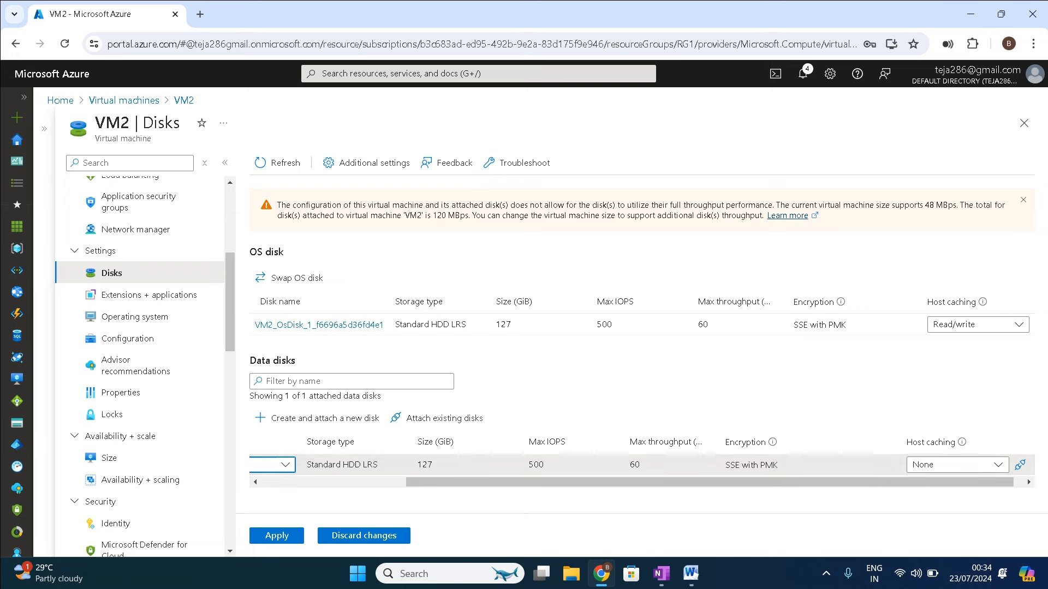
{"action": "left_click", "coordinate": [957, 464]}
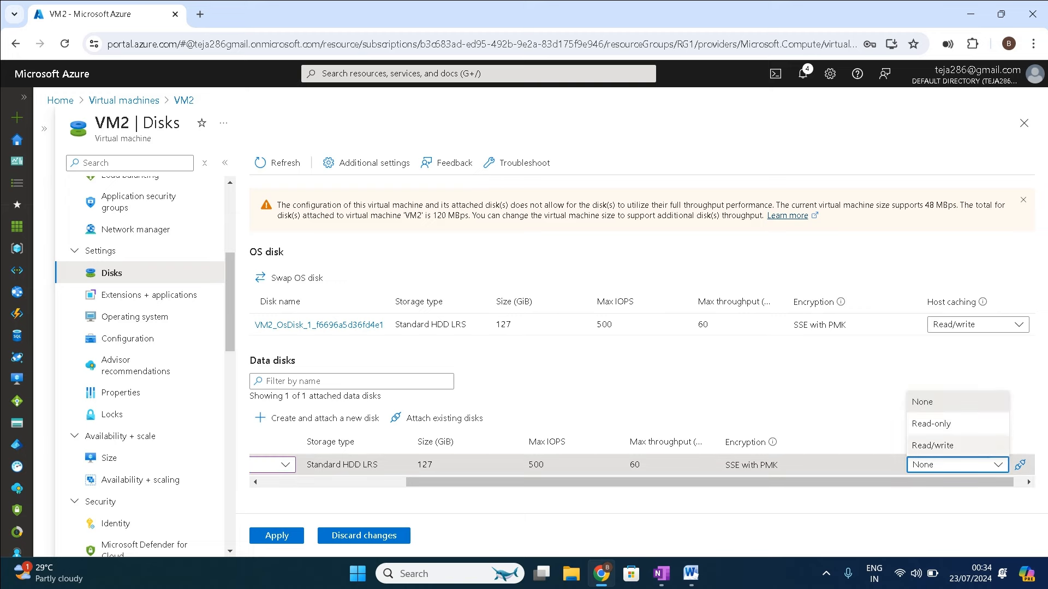
{"action": "left_click", "coordinate": [932, 446]}
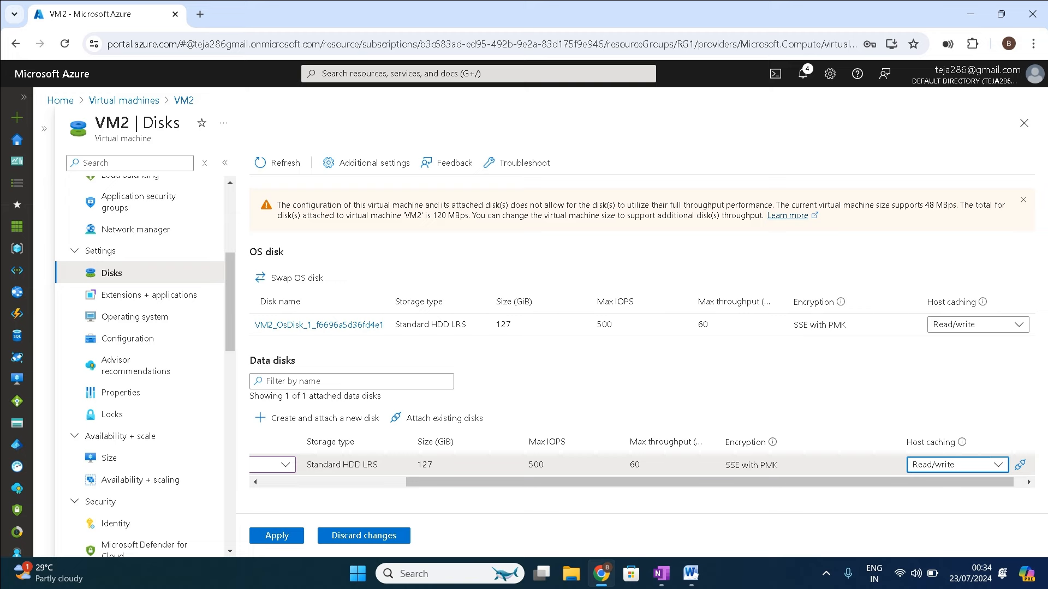
{"action": "left_click", "coordinate": [276, 535]}
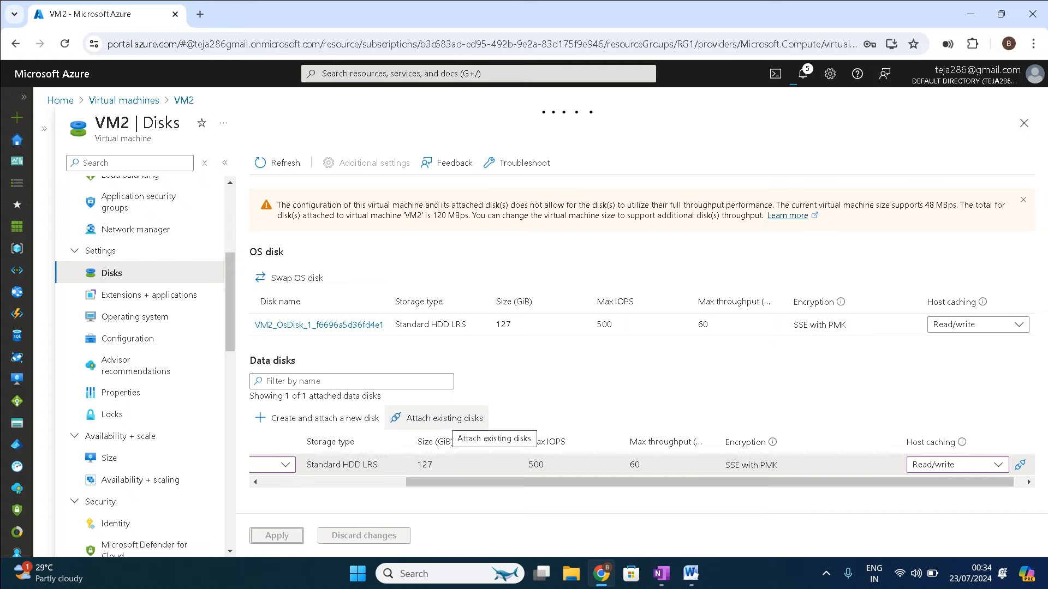
- Switch to OneNote and insert "Login to the working VM and" before "Initialize the disk in diskmgmt.msc" in the Step4 line
{"action": "left_click", "coordinate": [661, 574]}
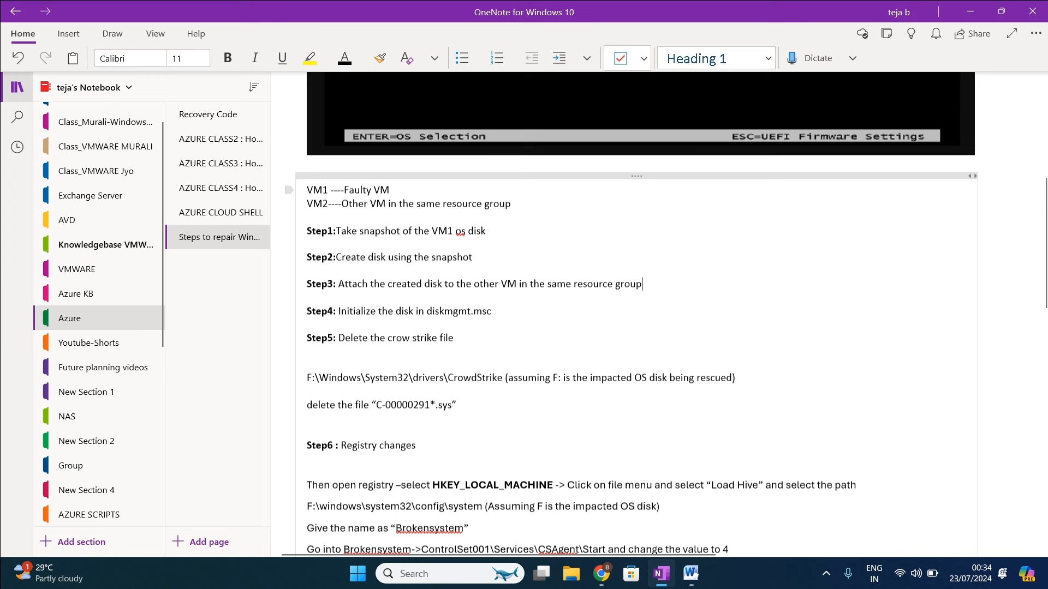
{"action": "left_click_drag", "start_coordinate": [338, 312], "coordinate": [356, 311]}
{"action": "left_click", "coordinate": [356, 312]}
{"action": "type", "text": "Lo"}
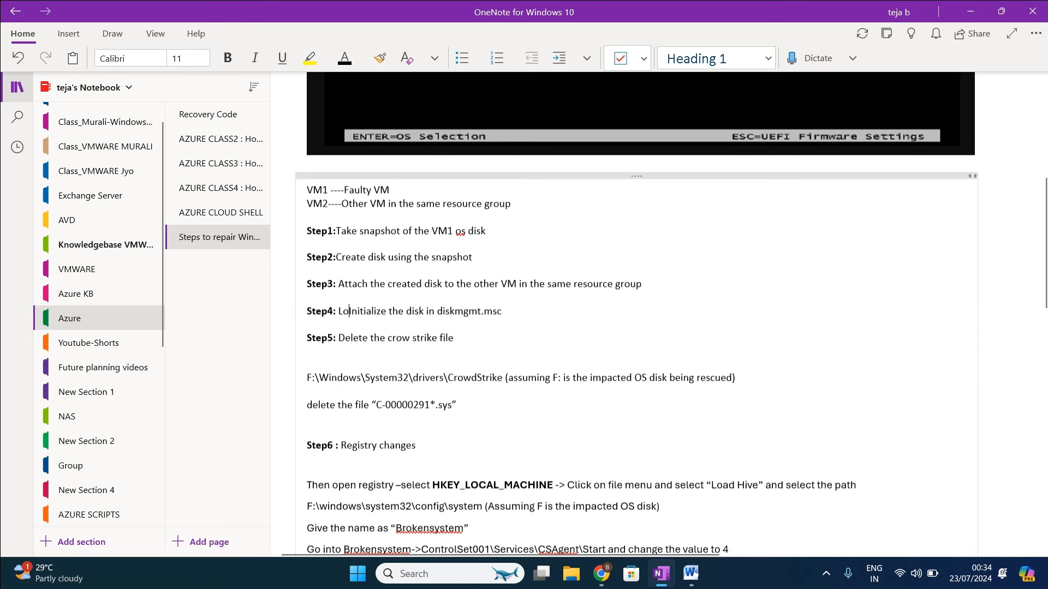
{"action": "type", "text": "gin to the "}
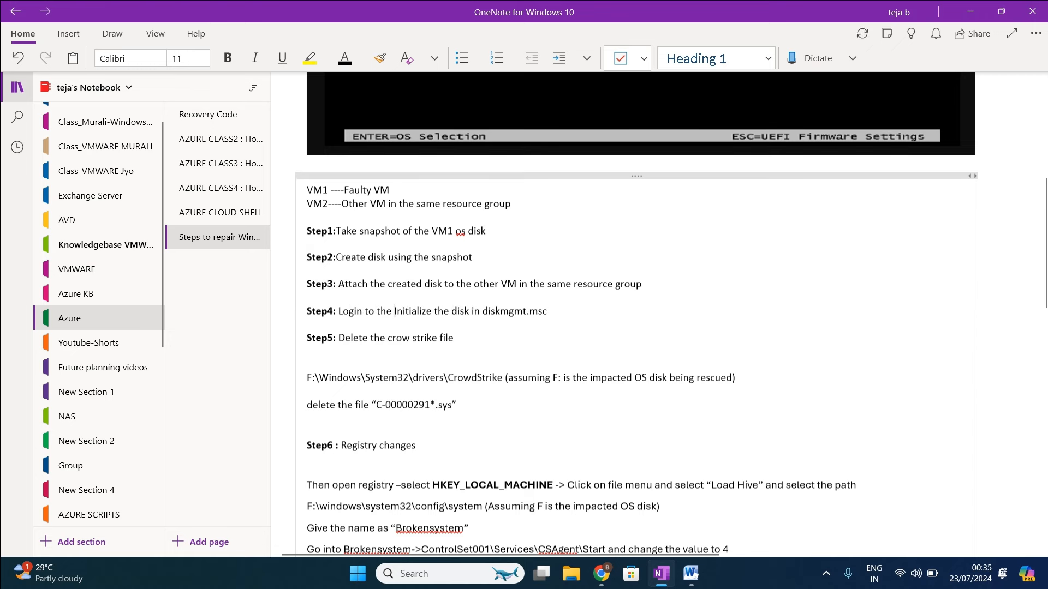
{"action": "type", "text": "working "}
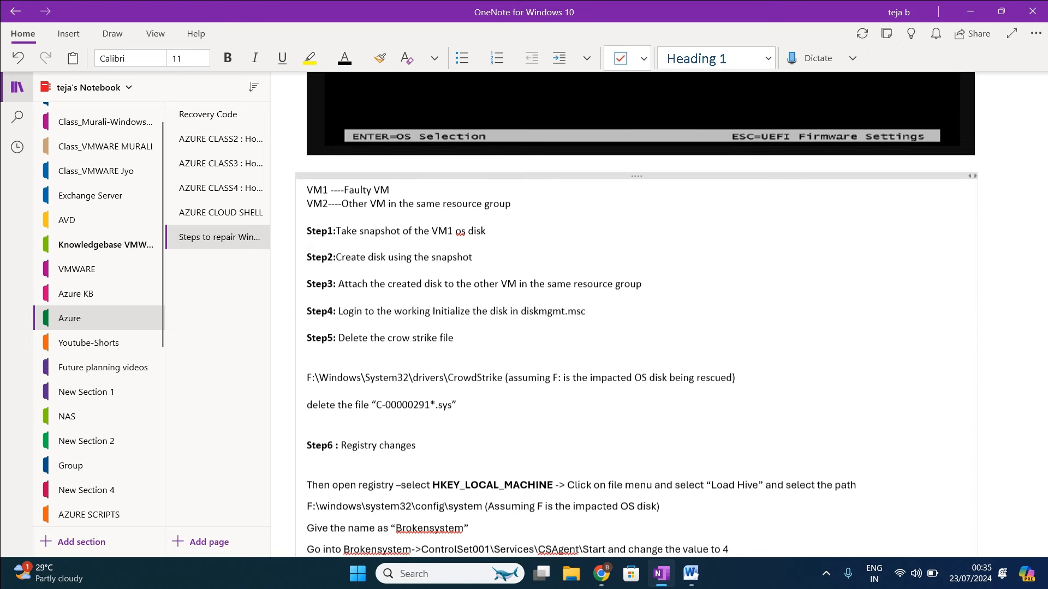
{"action": "type", "text": "VM and"}
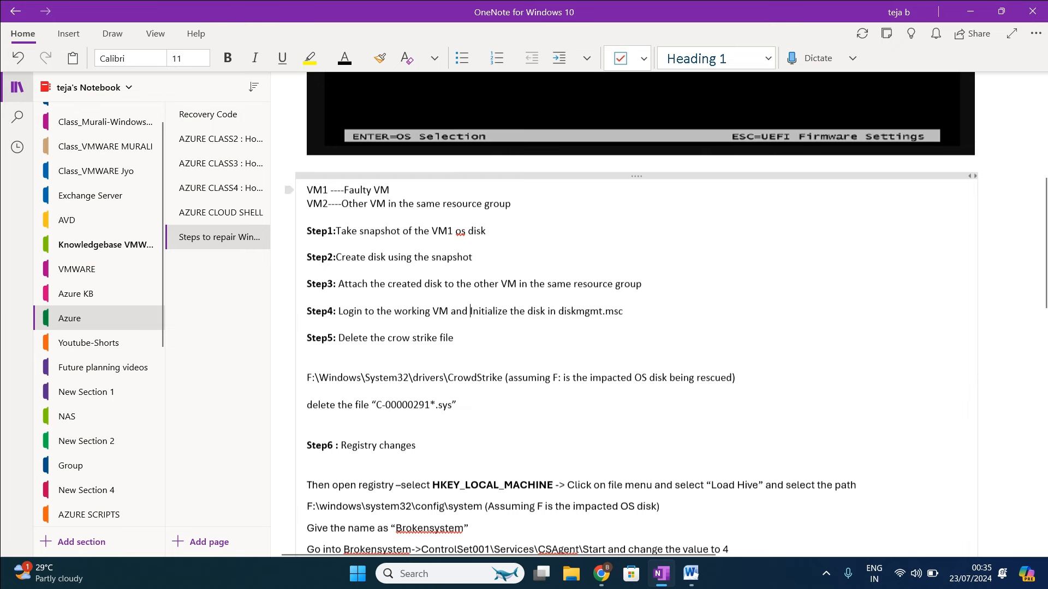
{"action": "left_click_drag", "start_coordinate": [339, 311], "coordinate": [448, 311]}
- Switch back to the Azure portal, open VM2's overview and copy its public IP address
{"action": "key", "text": "alt+Tab"}
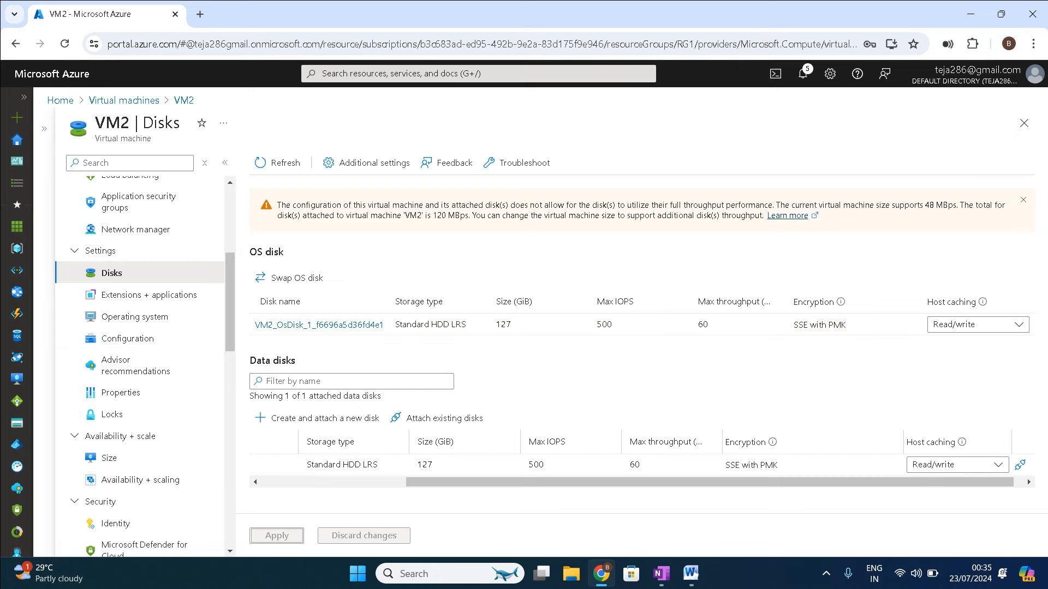
{"action": "scroll", "coordinate": [139, 349], "scroll_direction": "up", "scroll_amount": 5}
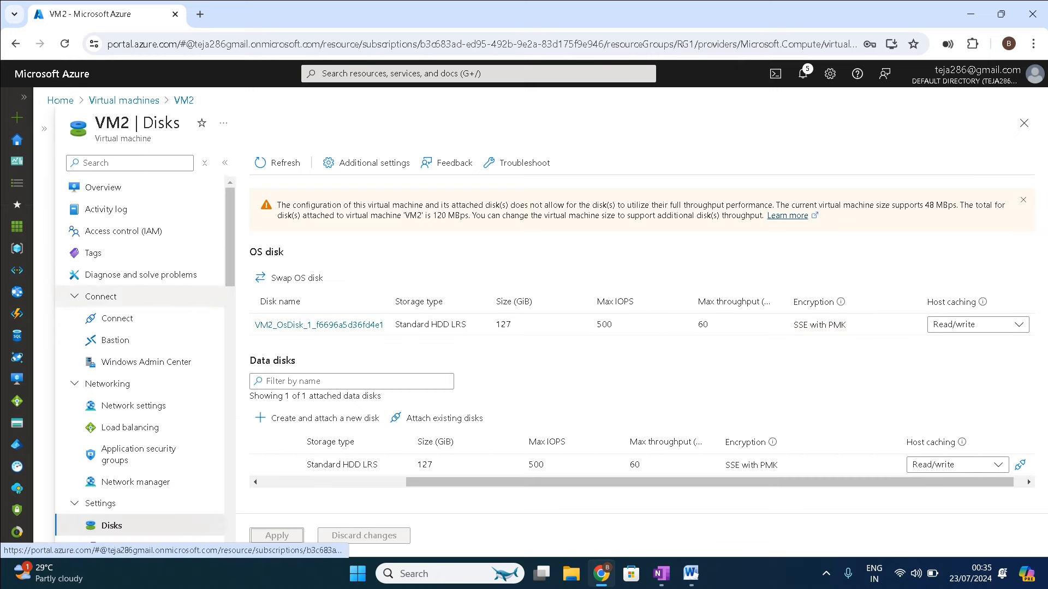
{"action": "left_click", "coordinate": [103, 187]}
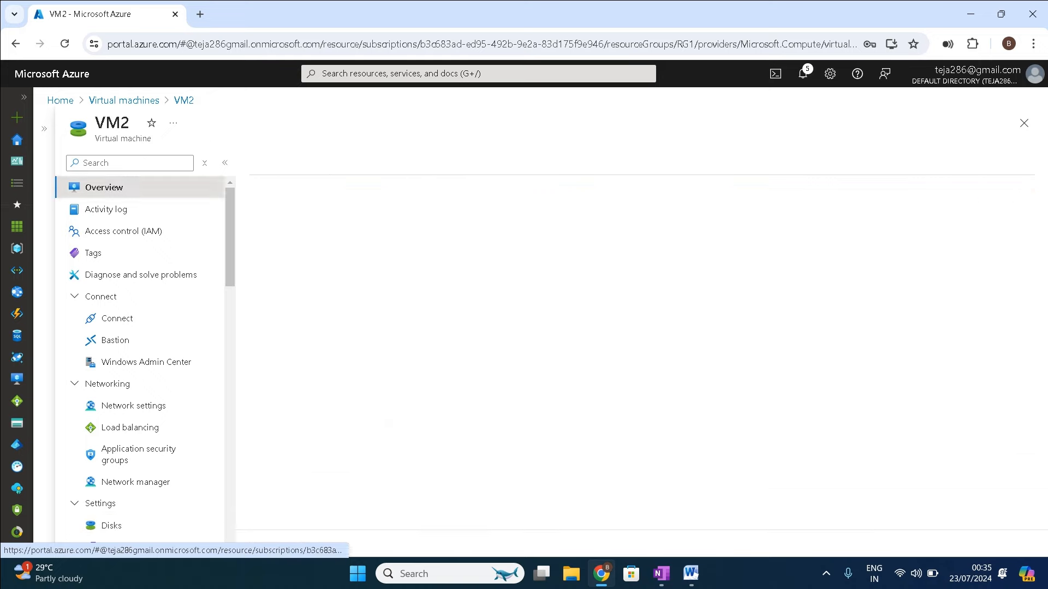
{"action": "scroll", "coordinate": [644, 360], "scroll_direction": "down", "scroll_amount": 5}
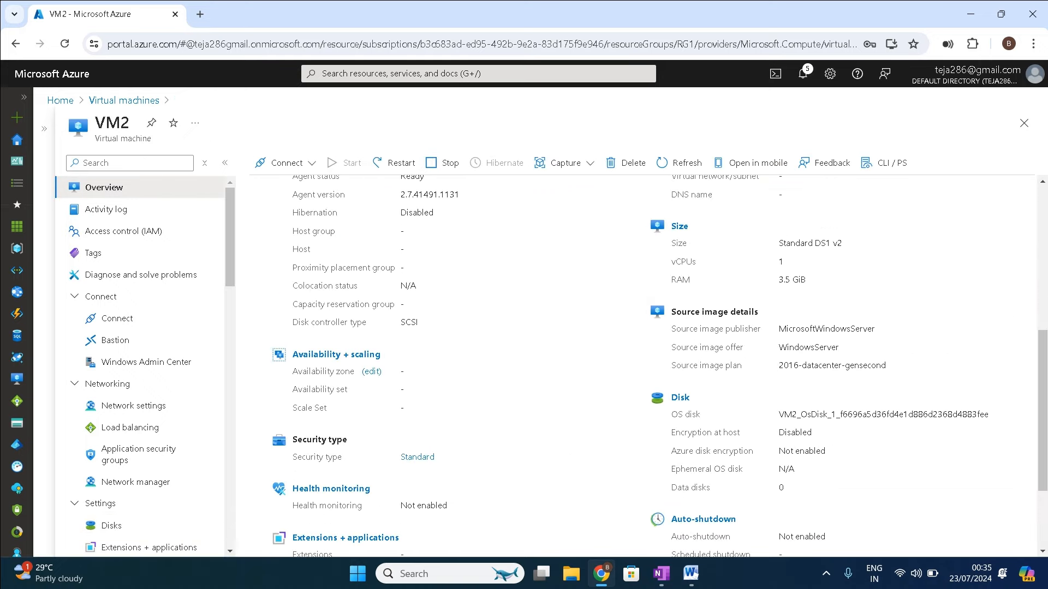
{"action": "scroll", "coordinate": [643, 360], "scroll_direction": "down", "scroll_amount": 3}
{"action": "scroll", "coordinate": [644, 360], "scroll_direction": "up", "scroll_amount": 9}
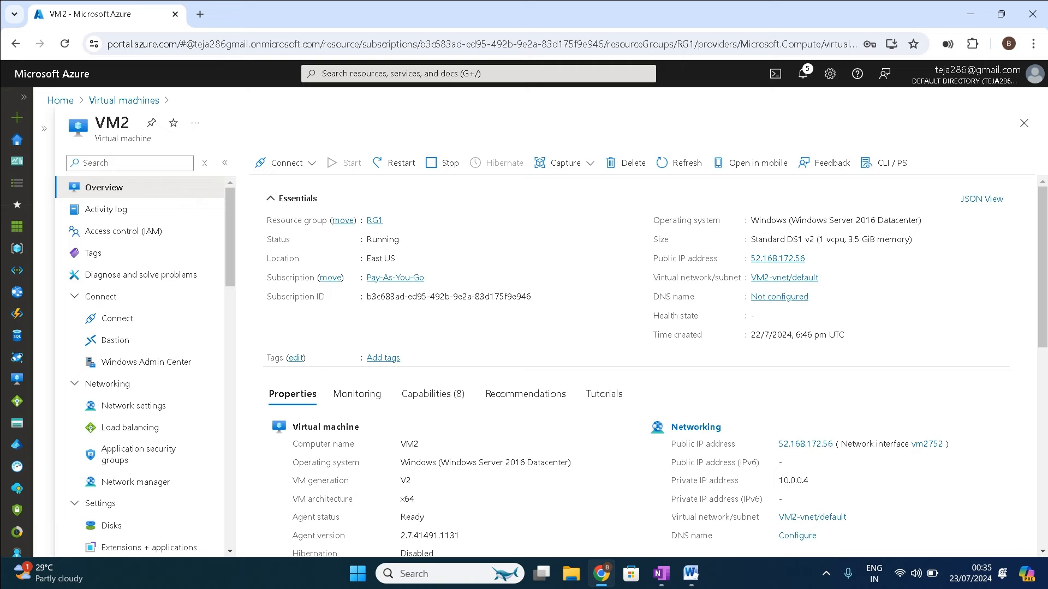
{"action": "left_click", "coordinate": [814, 259]}
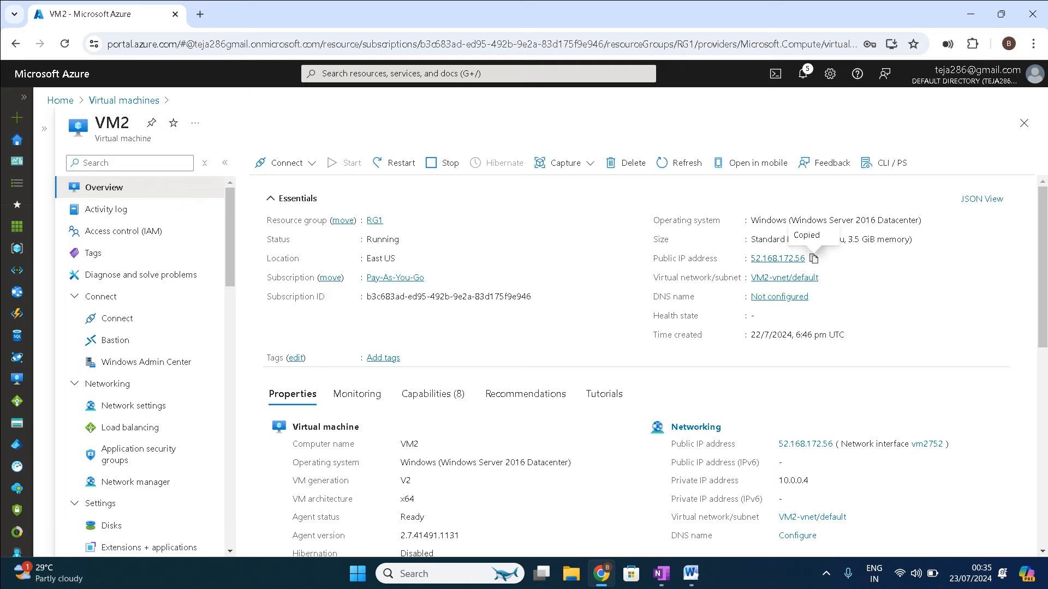
- Launch Remote Desktop Connection with mstsc and start a connection to VM2's copied public IP address
{"action": "key", "text": "super+r"}
{"action": "type", "text": "mstsc"}
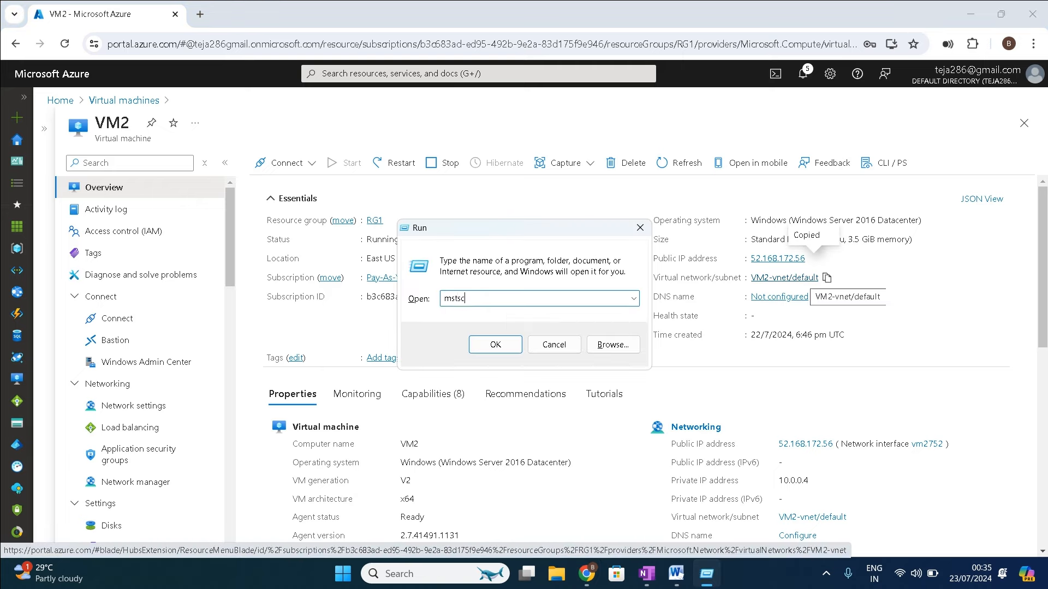
{"action": "key", "text": "Return"}
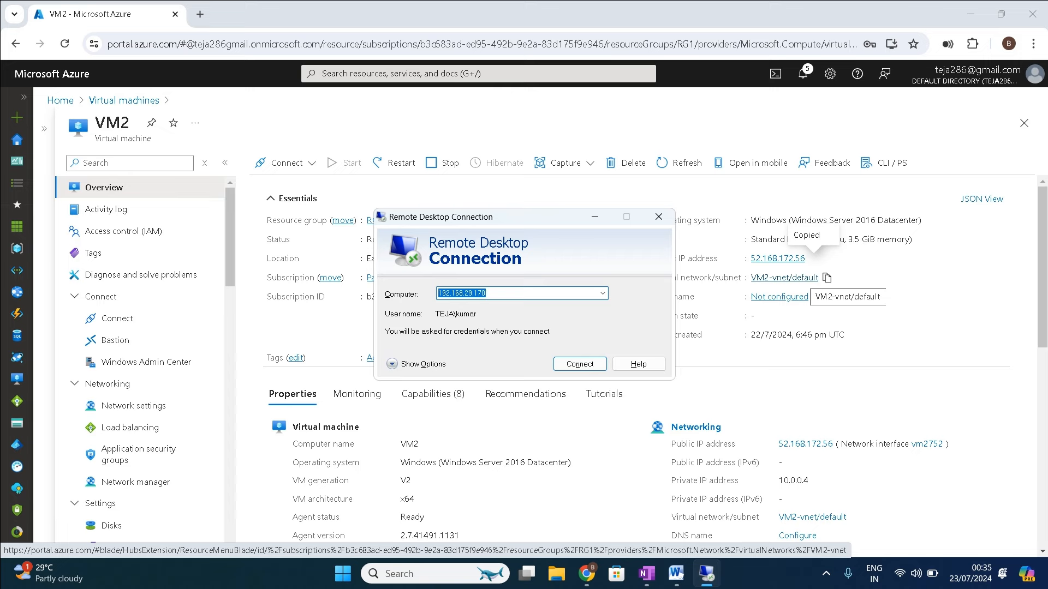
{"action": "key", "text": "ctrl+v"}
{"action": "key", "text": "Return"}
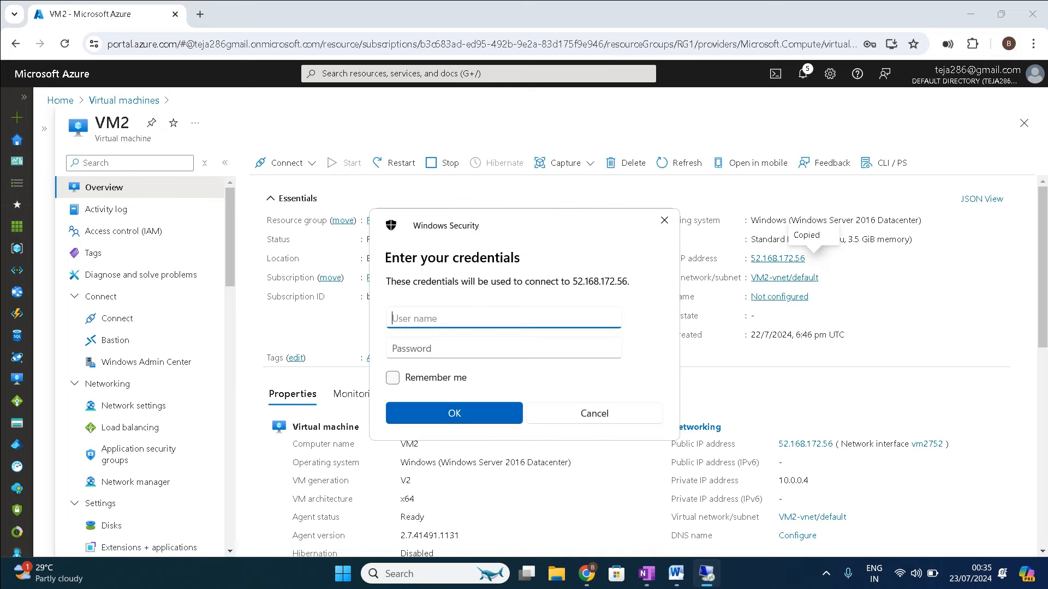
- Sign in to VM2 as .\azureadmin with the account password and accept the untrusted certificate
{"action": "type", "text": ".\\azureadmin"}
{"action": "key", "text": "Tab"}
{"action": "type", "text": "**********"}
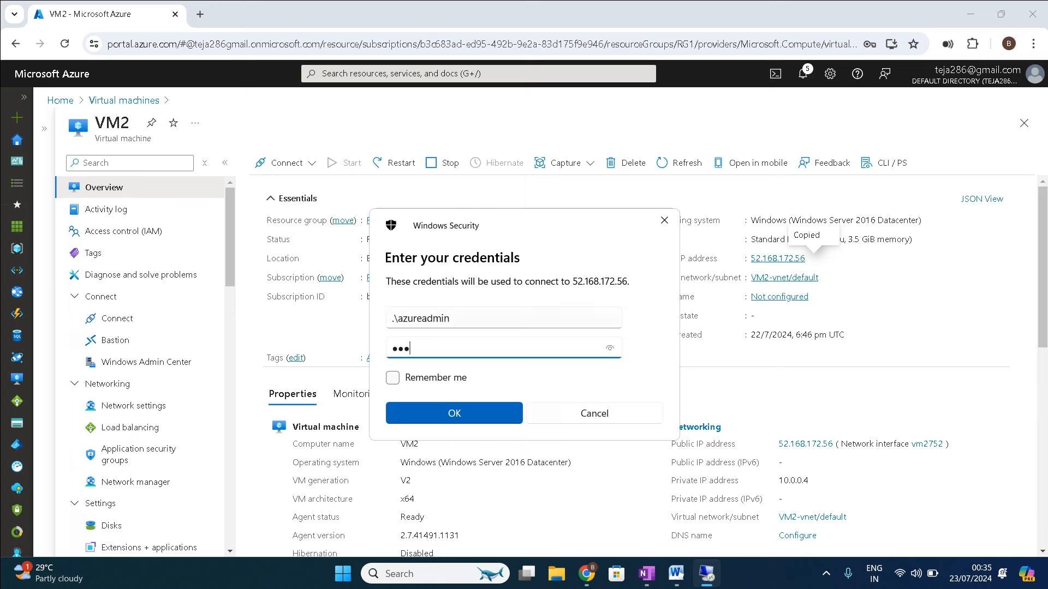
{"action": "type", "text": "*****"}
{"action": "key", "text": "Return"}
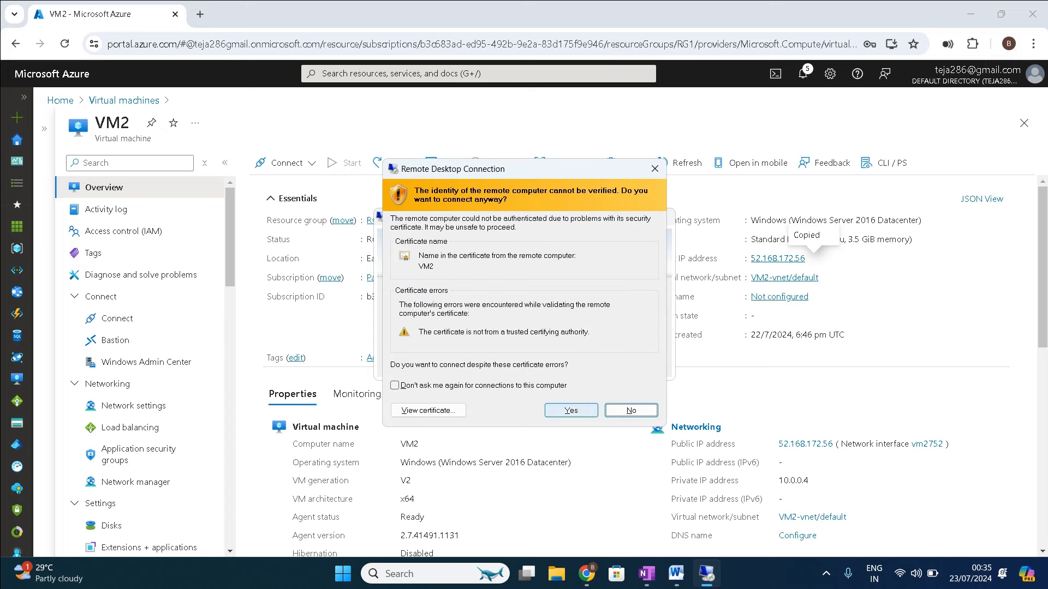
{"action": "left_click", "coordinate": [571, 411]}
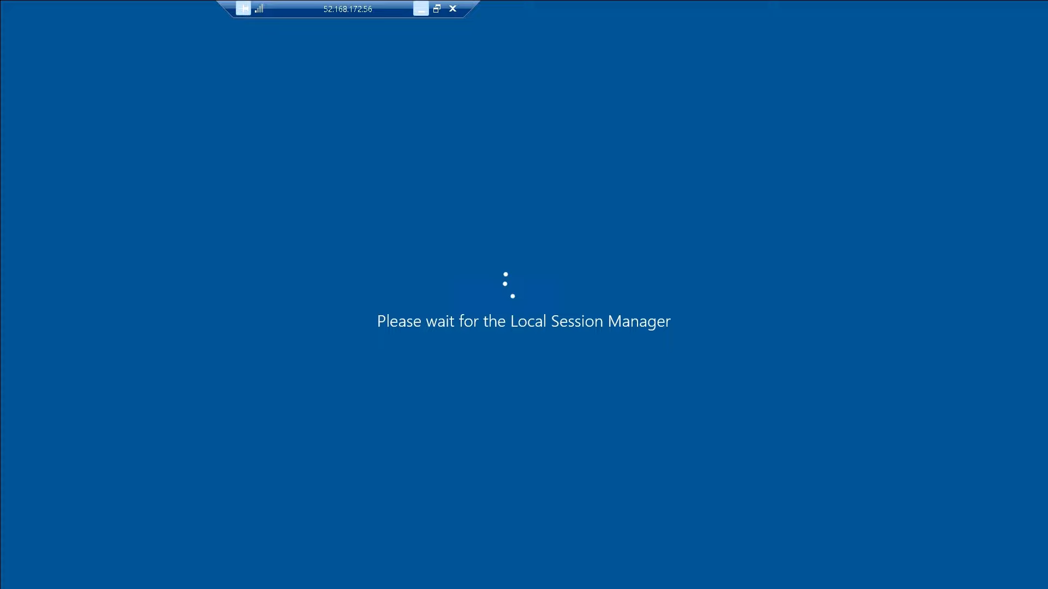
- Minimize the remote session, switch to OneNote and review the Step4 line about initializing the disk in diskmgmt.msc
{"action": "left_click", "coordinate": [421, 8]}
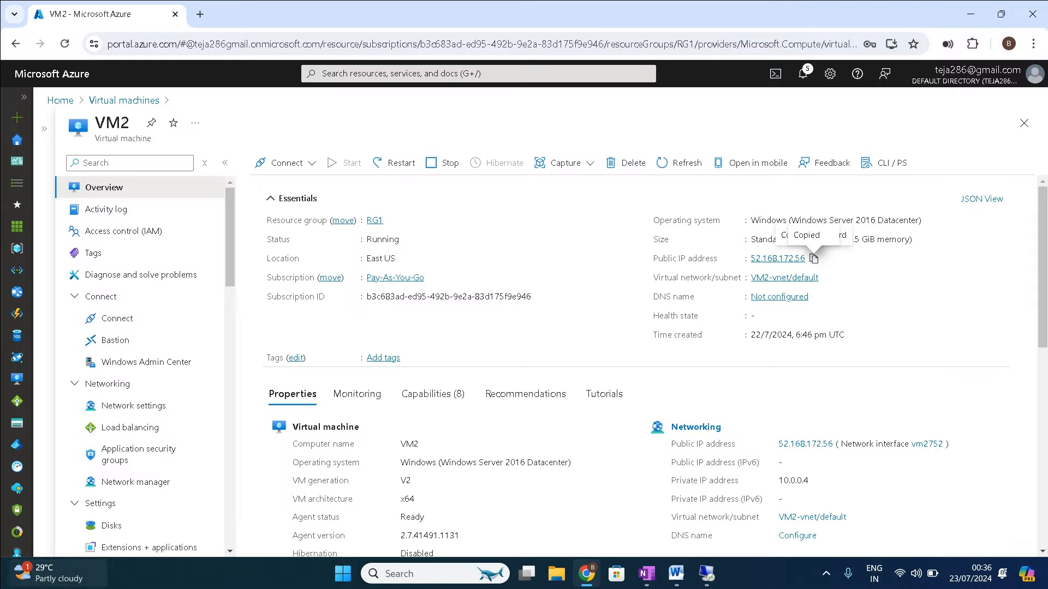
{"action": "left_click", "coordinate": [646, 574]}
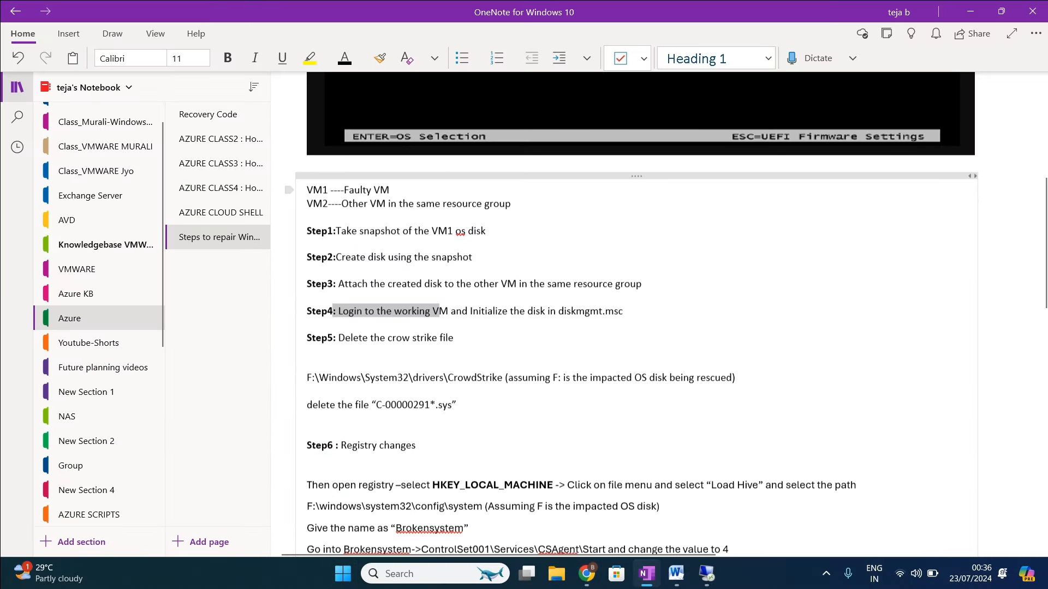
{"action": "left_click", "coordinate": [308, 324]}
{"action": "left_click_drag", "start_coordinate": [411, 311], "coordinate": [623, 311]}
- Return to the VM2 remote session and view the drives listed under This PC in File Explorer
{"action": "key", "text": "alt+Tab"}
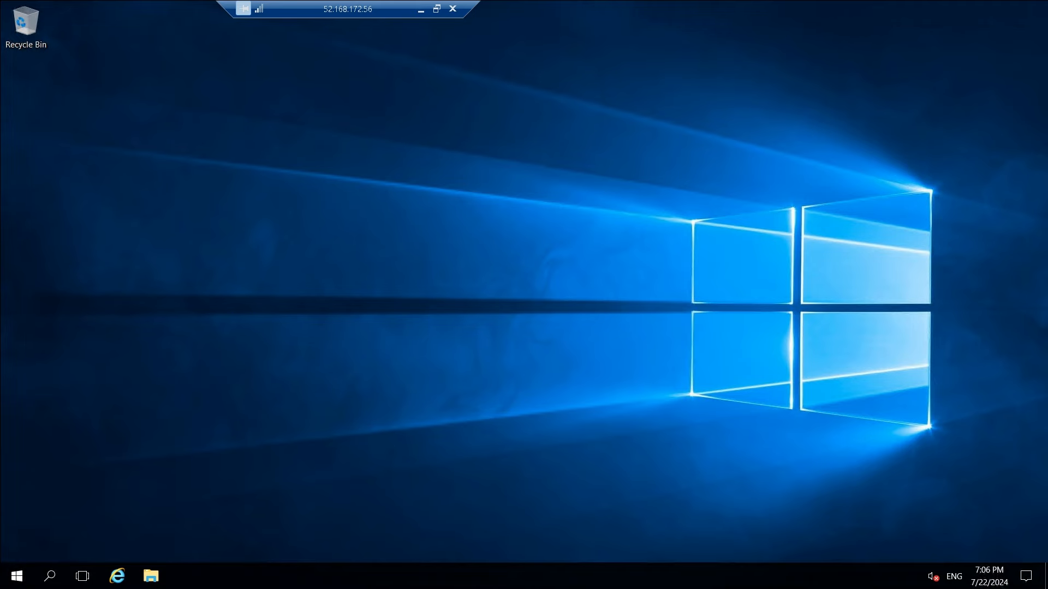
{"action": "key", "text": "super"}
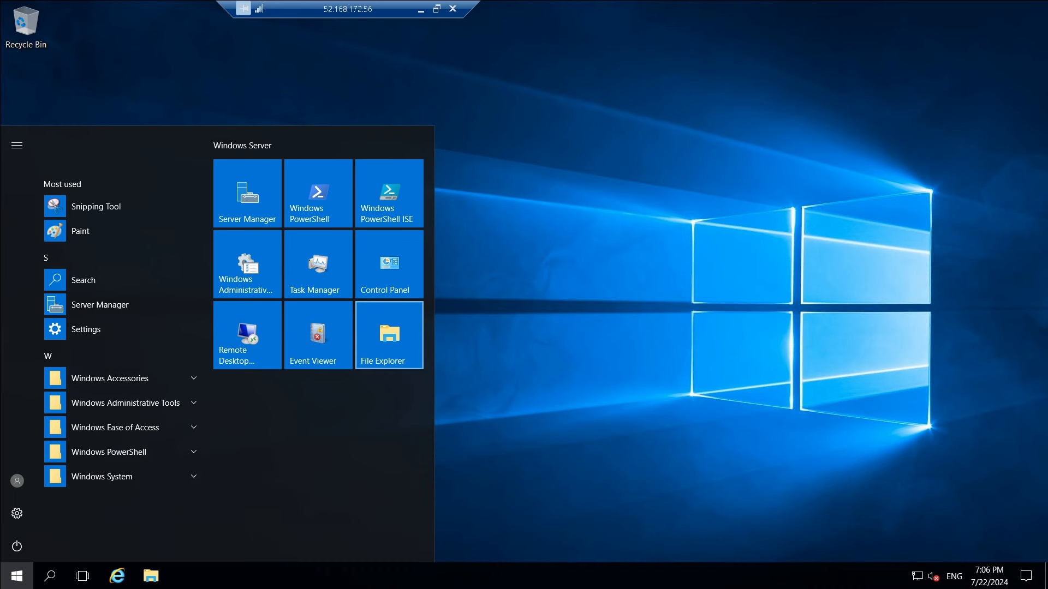
{"action": "key", "text": "Escape"}
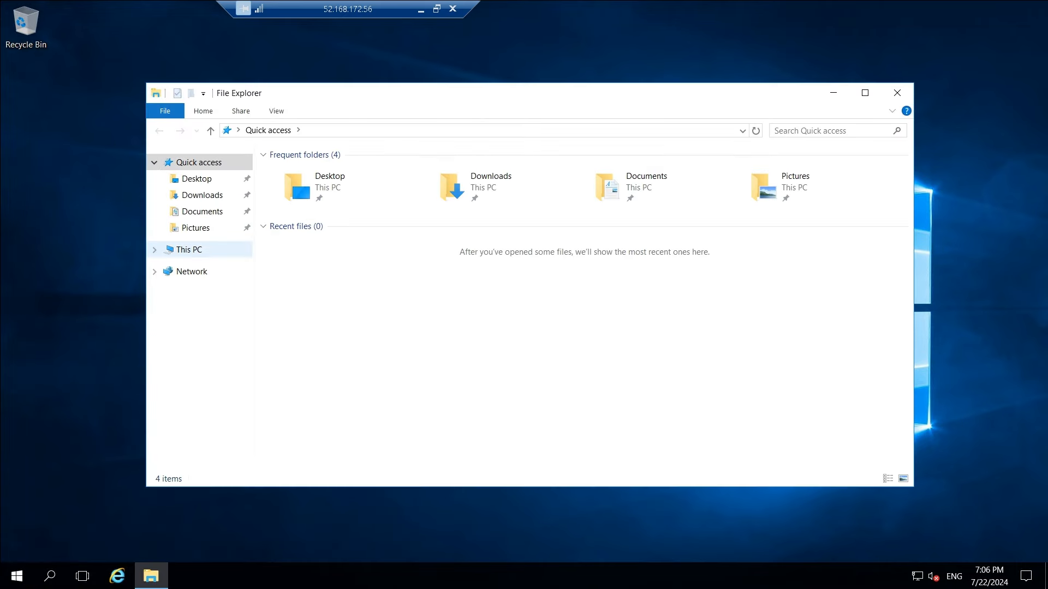
{"action": "left_click", "coordinate": [189, 249]}
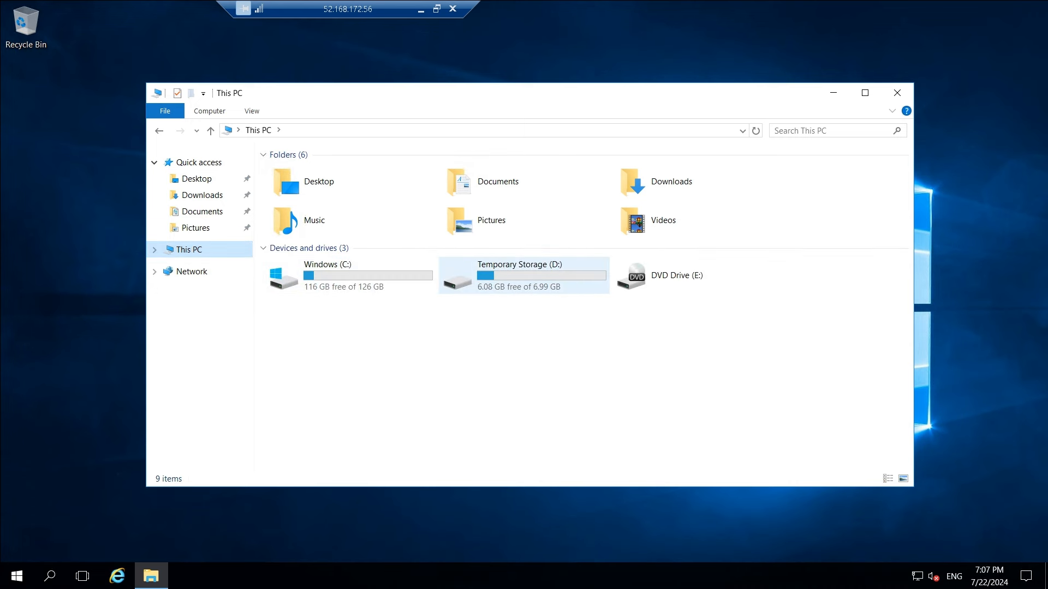
- Run diskmgmt.msc on VM2 to open Disk Management and maximize its window
{"action": "right_click", "coordinate": [16, 573]}
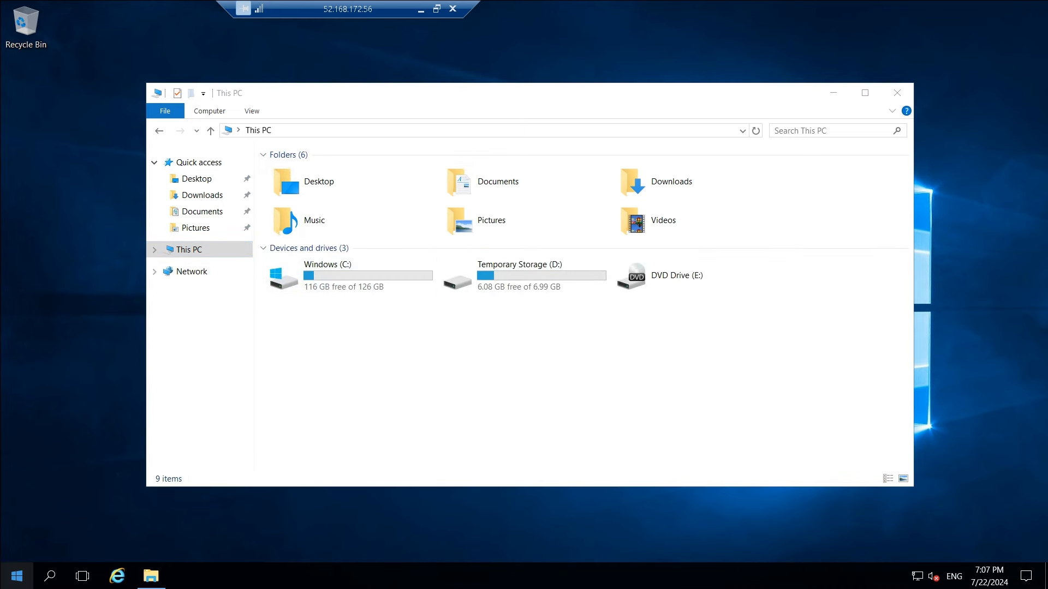
{"action": "left_click", "coordinate": [44, 507]}
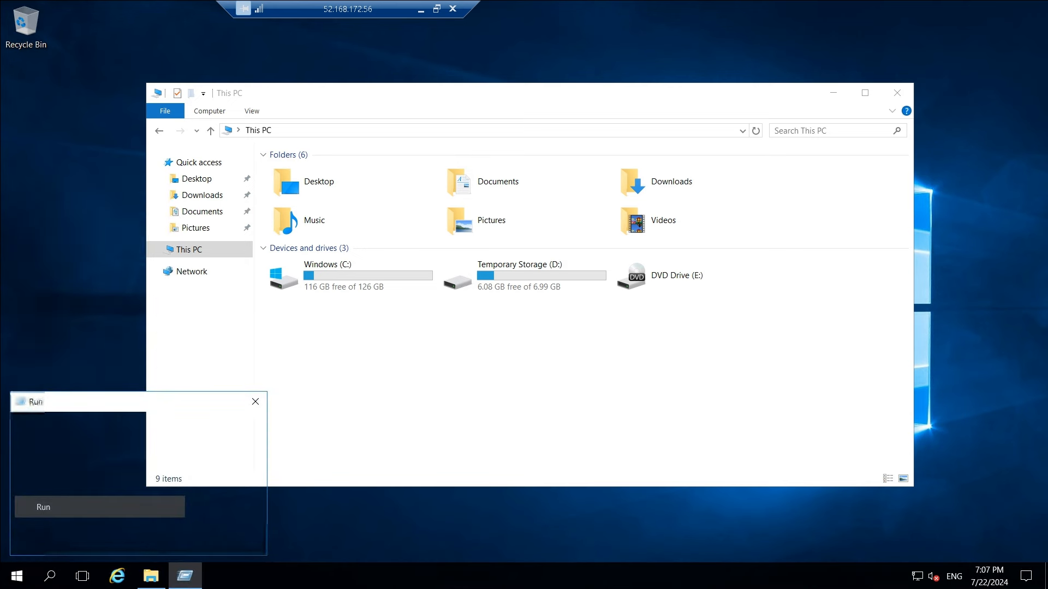
{"action": "type", "text": "diskmgmt"}
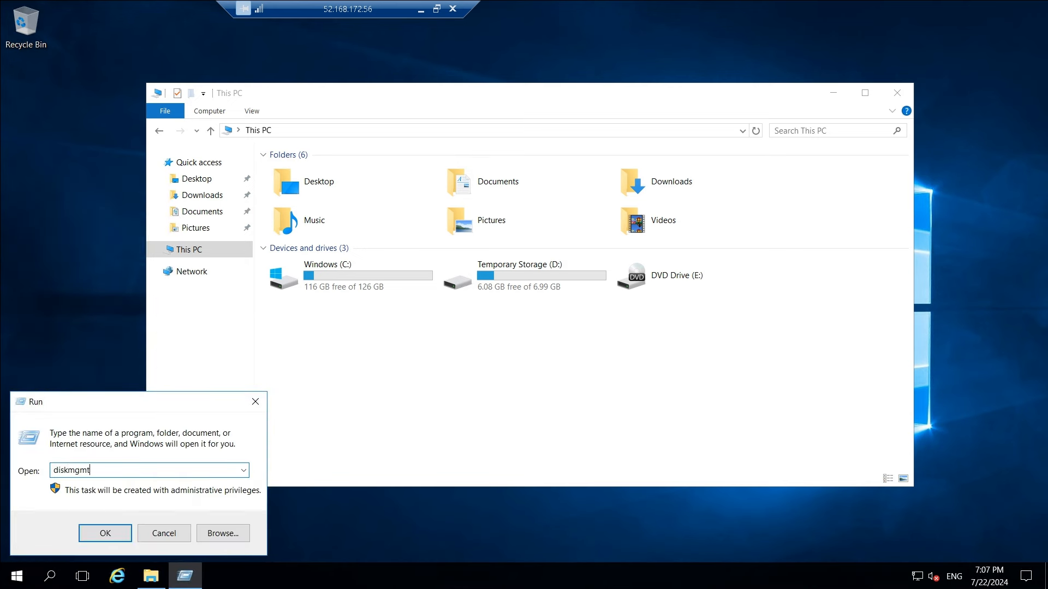
{"action": "type", "text": ".msc"}
{"action": "key", "text": "Return"}
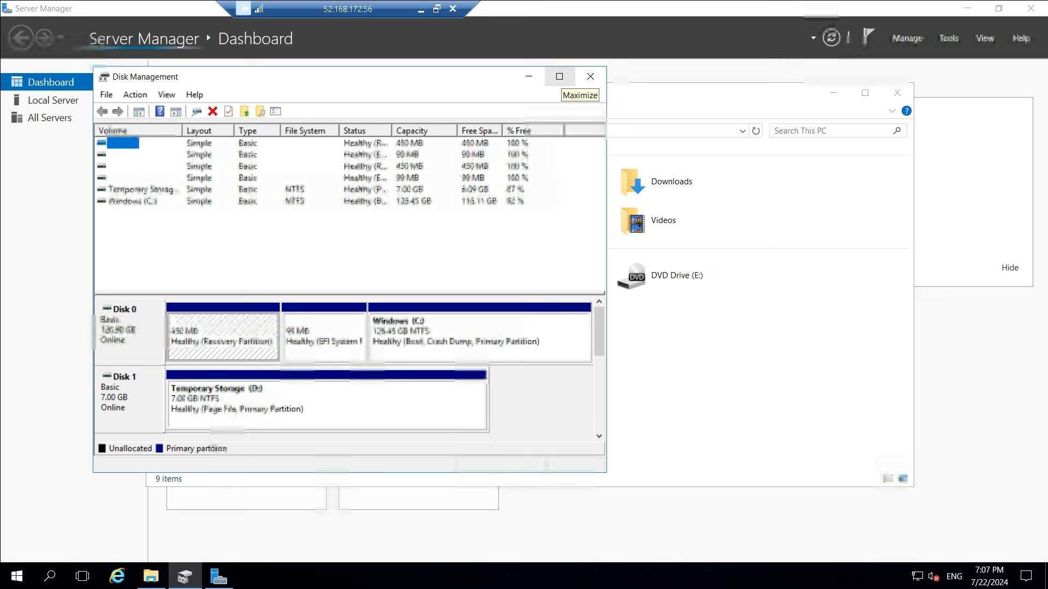
{"action": "left_click", "coordinate": [559, 76]}
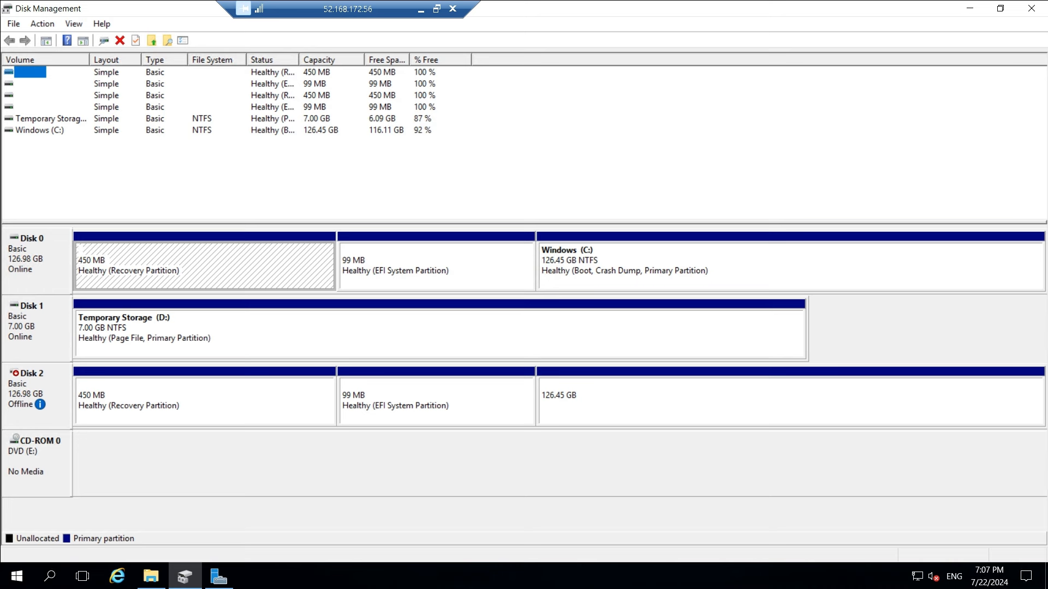
- Bring the offline Disk 2 online and check the drives under This PC
{"action": "right_click", "coordinate": [22, 385]}
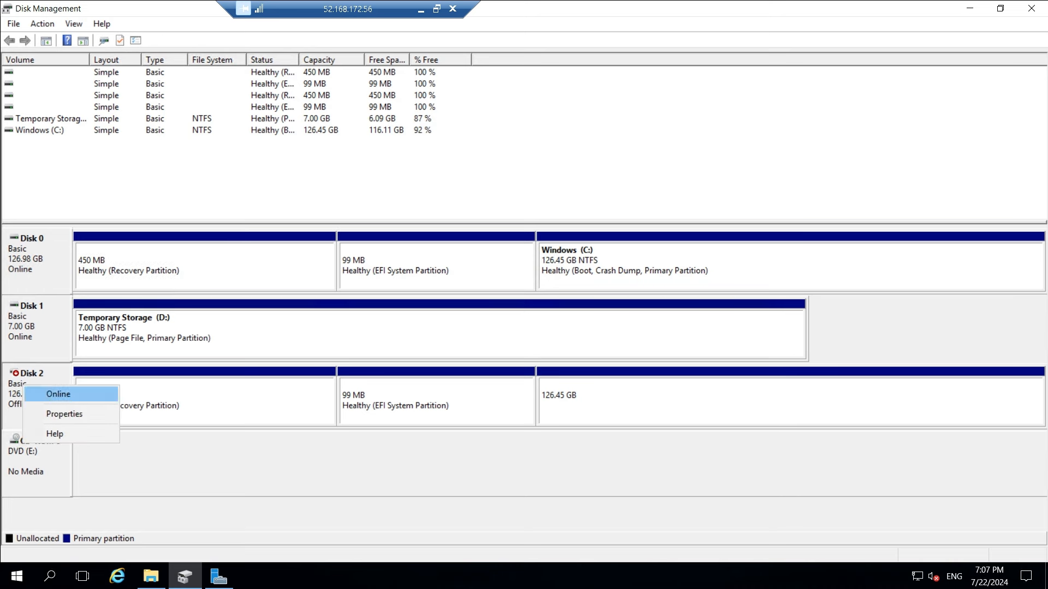
{"action": "left_click", "coordinate": [59, 394]}
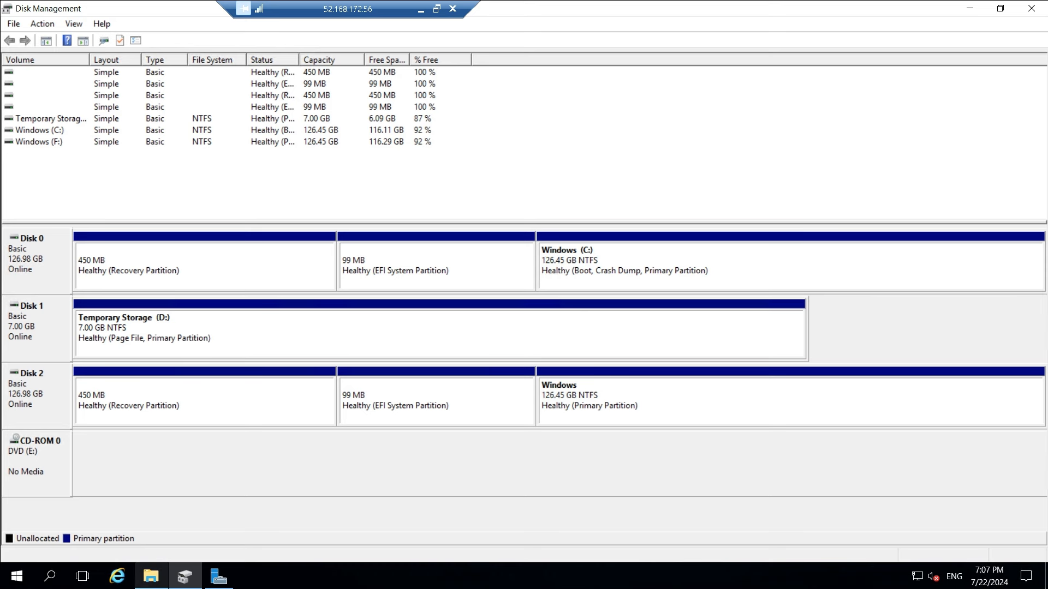
{"action": "left_click", "coordinate": [151, 576]}
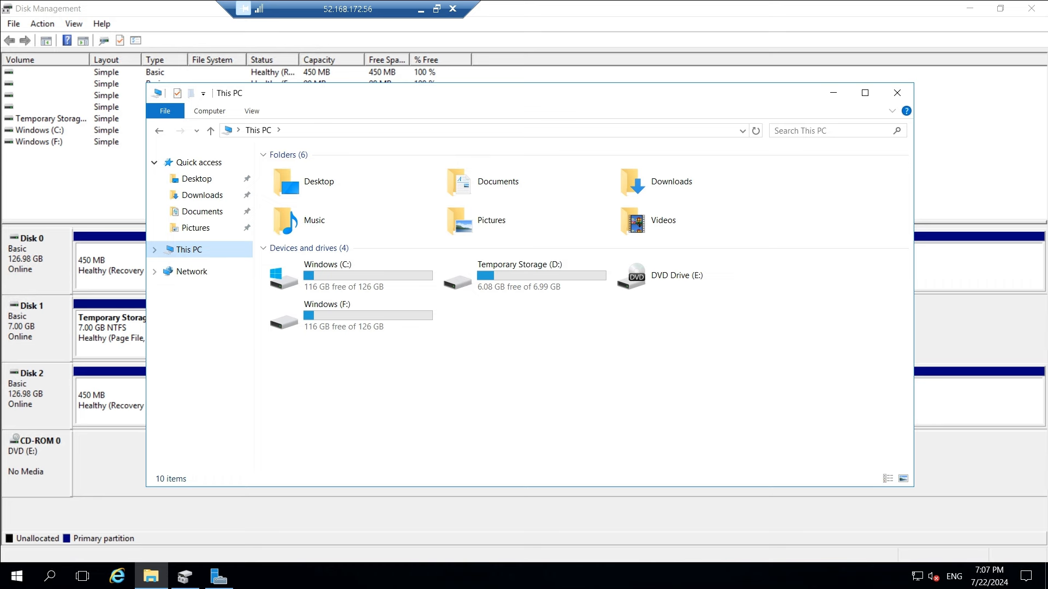
{"action": "left_click", "coordinate": [834, 92]}
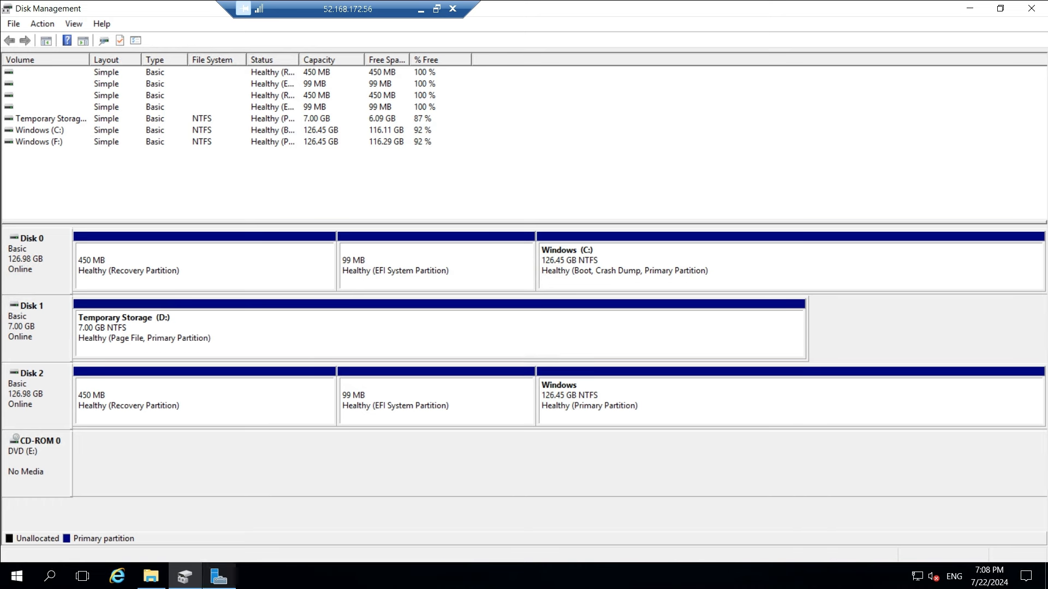
- Close Server Manager and bring the File Explorer window showing This PC back to the front
{"action": "left_click", "coordinate": [184, 576]}
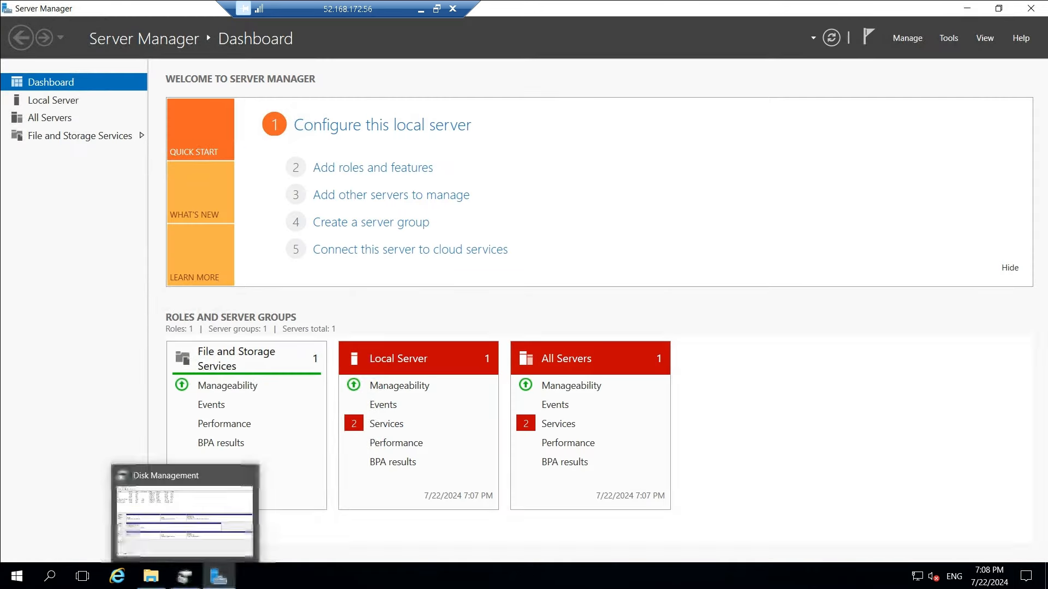
{"action": "left_click", "coordinate": [1031, 8]}
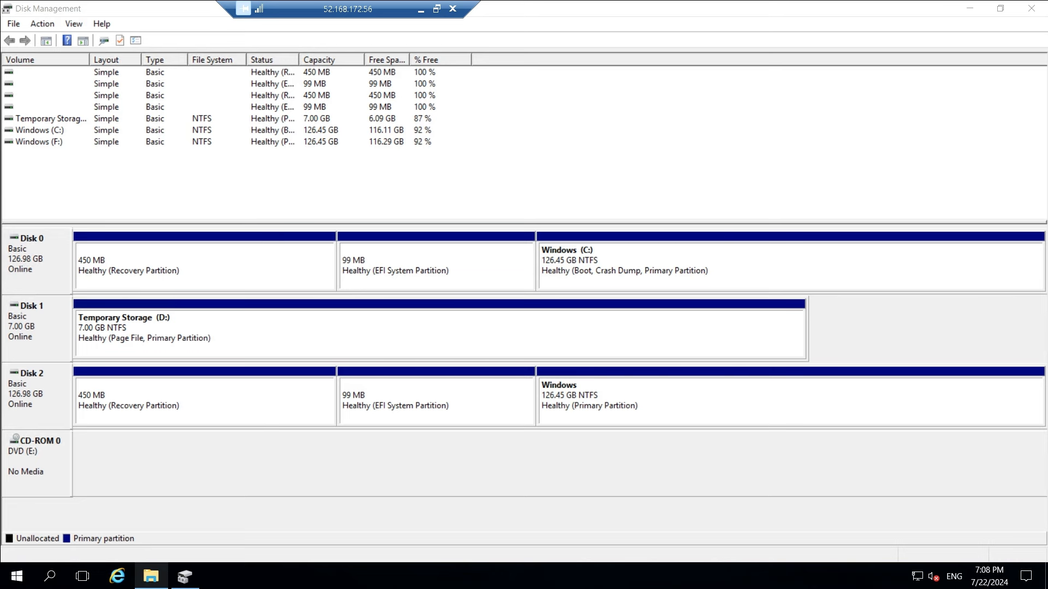
{"action": "left_click", "coordinate": [151, 576]}
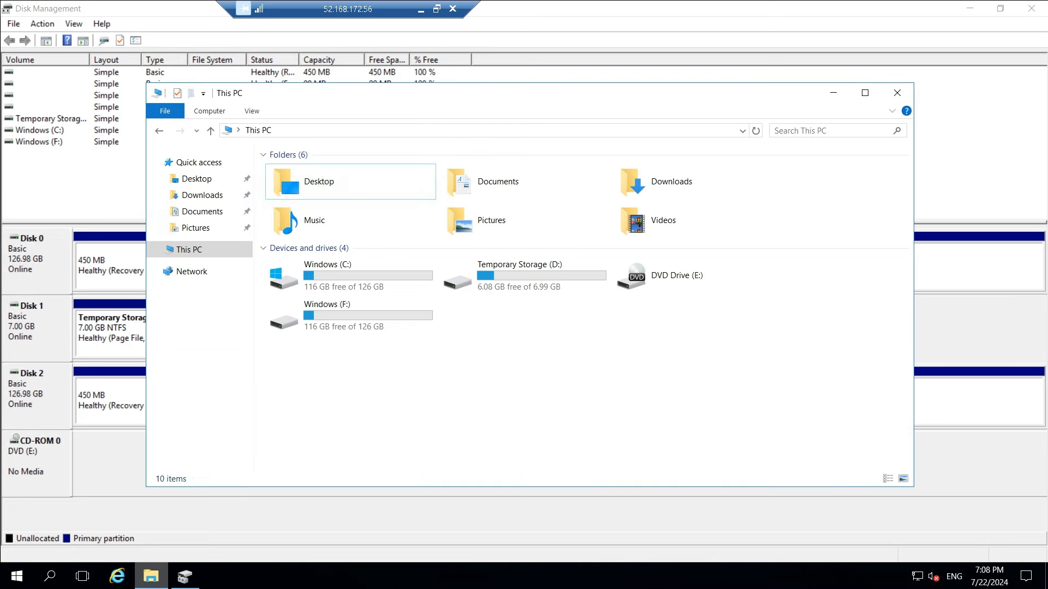
- View the folders on the Windows (F:) drive in File Explorer and close the window
{"action": "left_click", "coordinate": [349, 315]}
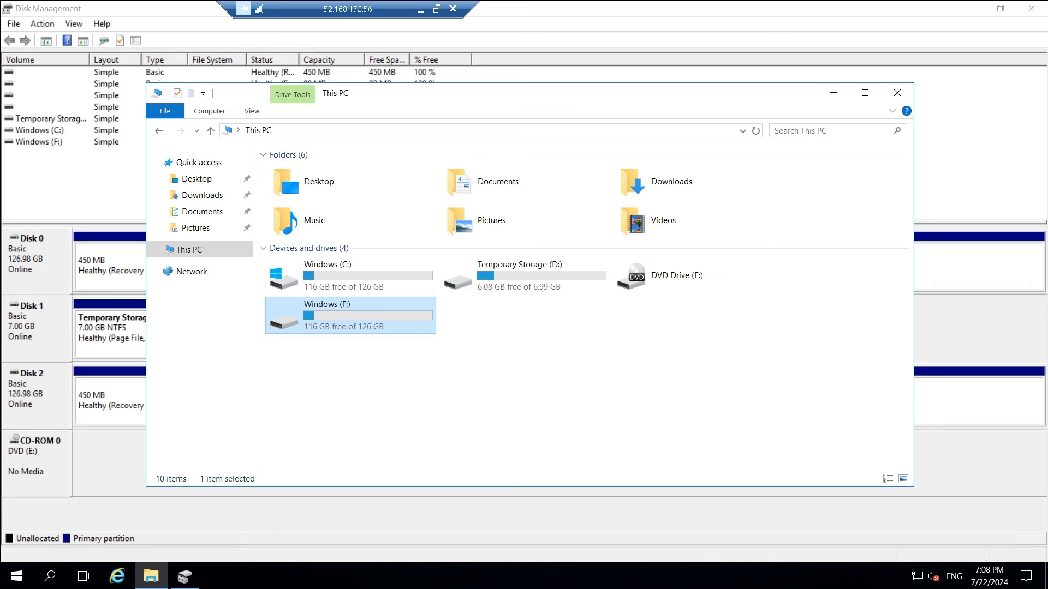
{"action": "double_click", "coordinate": [350, 315]}
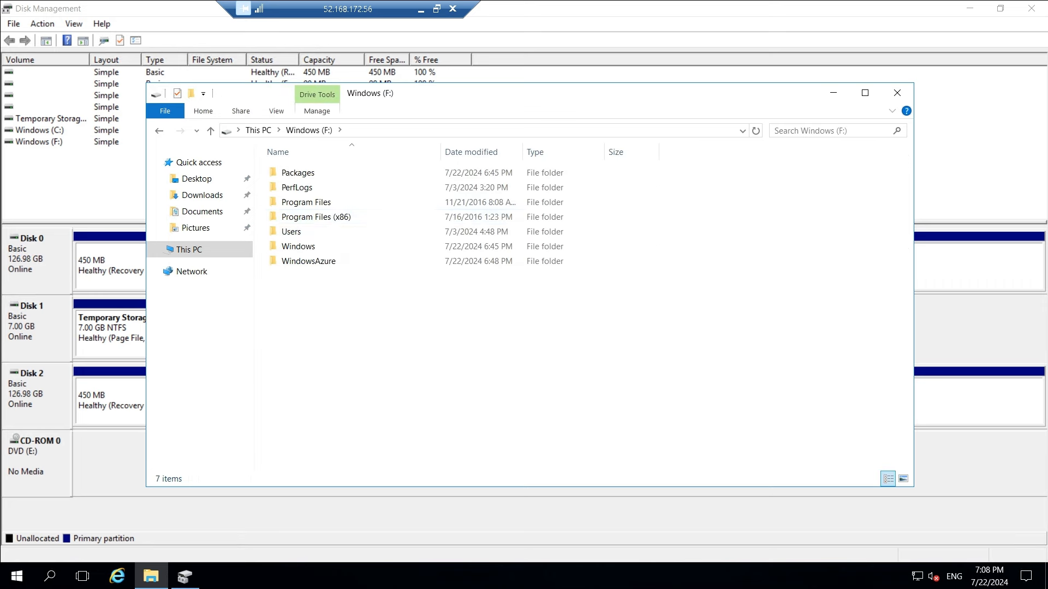
{"action": "left_click", "coordinate": [896, 92]}
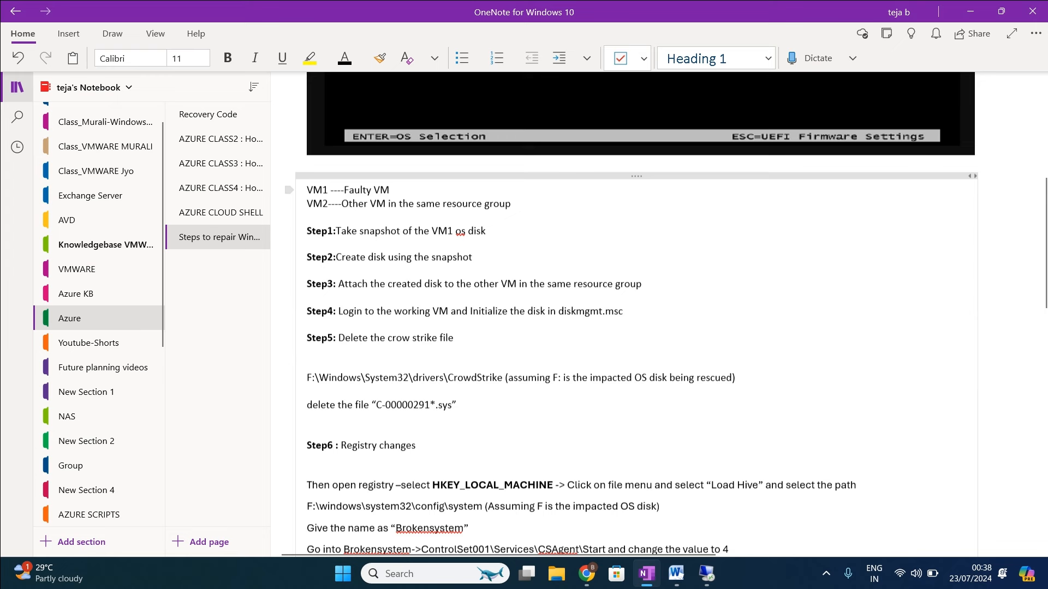
- Switch to the OneNote repair notes and review Step4, Step5 and the C-00000291*.sys file that has to be deleted
{"action": "left_click_drag", "start_coordinate": [306, 311], "coordinate": [624, 311]}
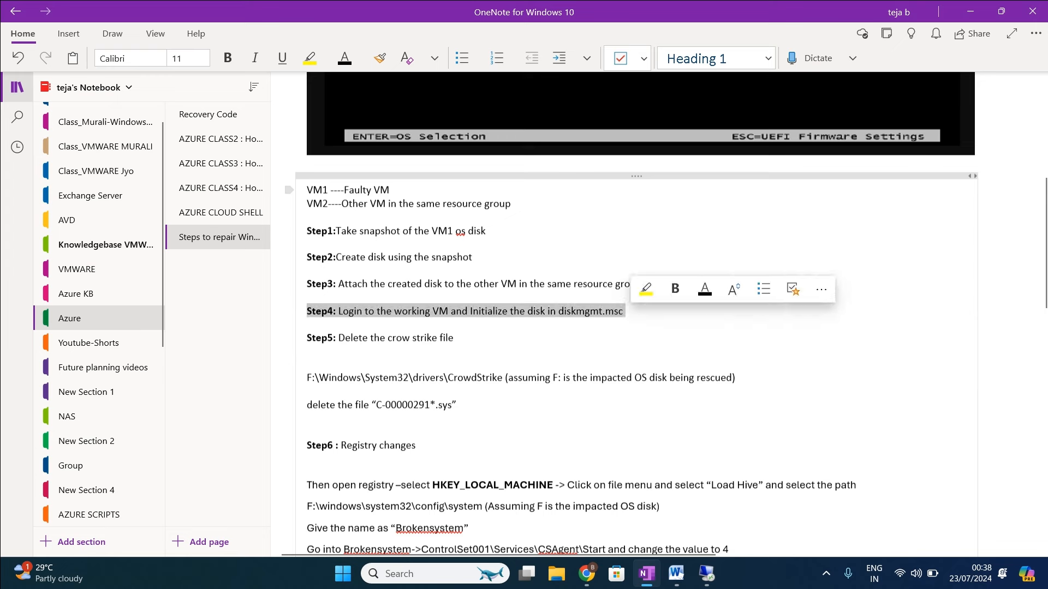
{"action": "left_click_drag", "start_coordinate": [306, 338], "coordinate": [458, 337]}
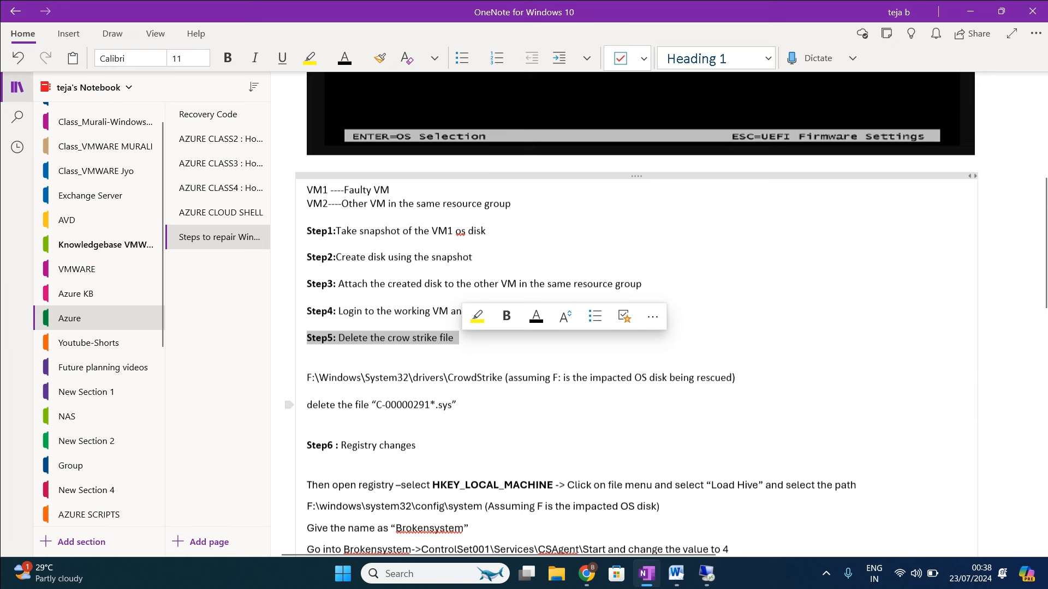
{"action": "left_click_drag", "start_coordinate": [337, 405], "coordinate": [457, 405]}
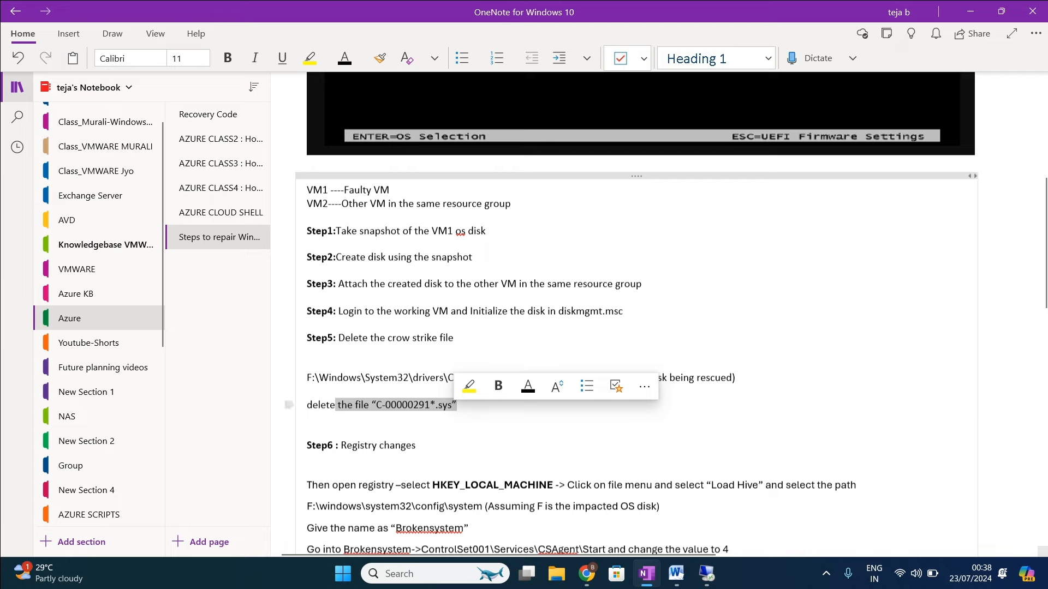
- Return to the VM2 remote session and open the Windows folder on drive F: in File Explorer
{"action": "left_click", "coordinate": [707, 574]}
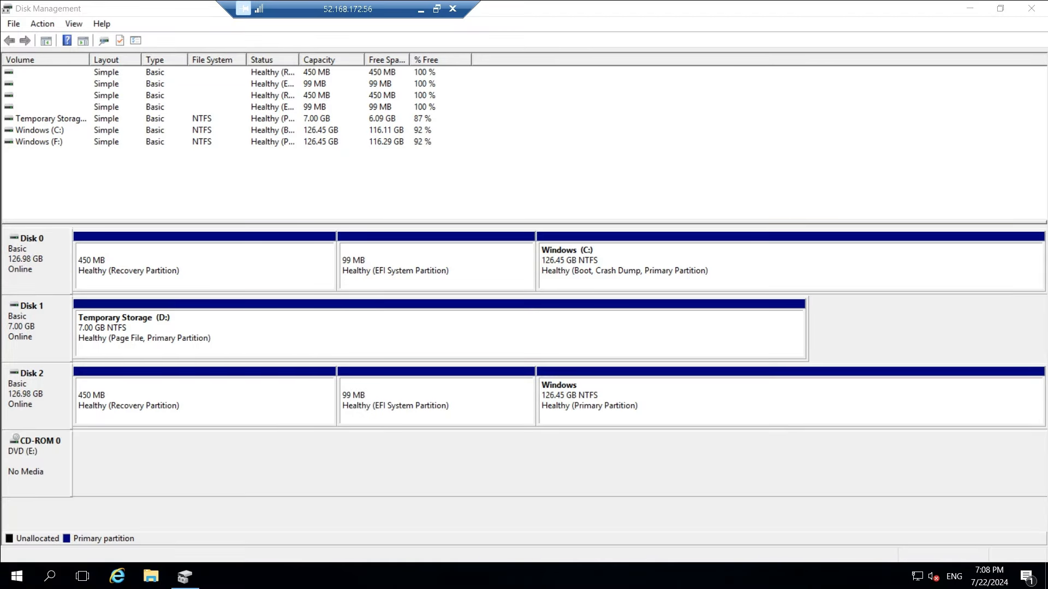
{"action": "left_click", "coordinate": [150, 576]}
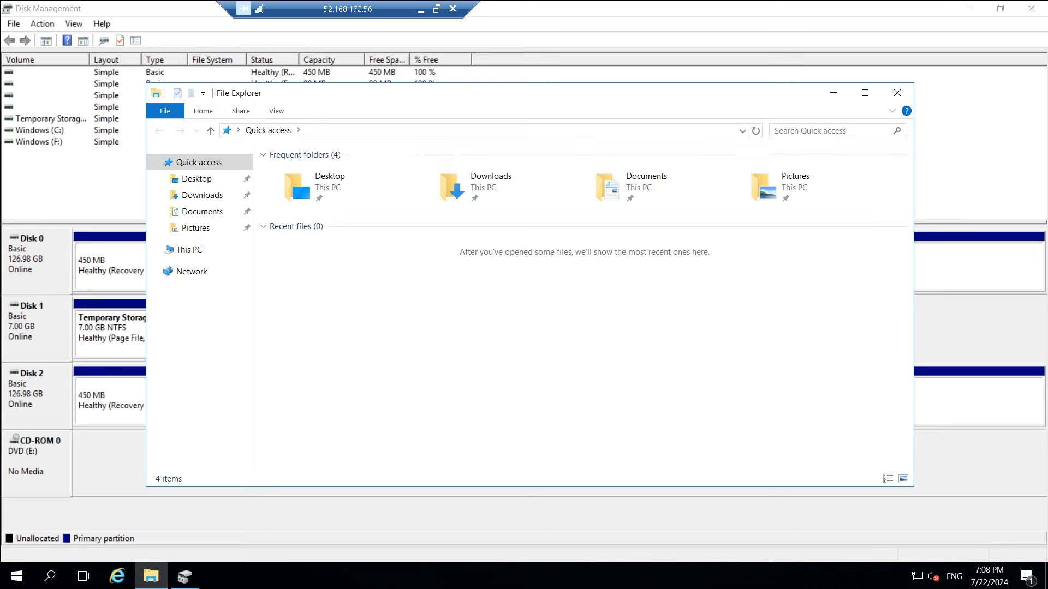
{"action": "left_click", "coordinate": [188, 249]}
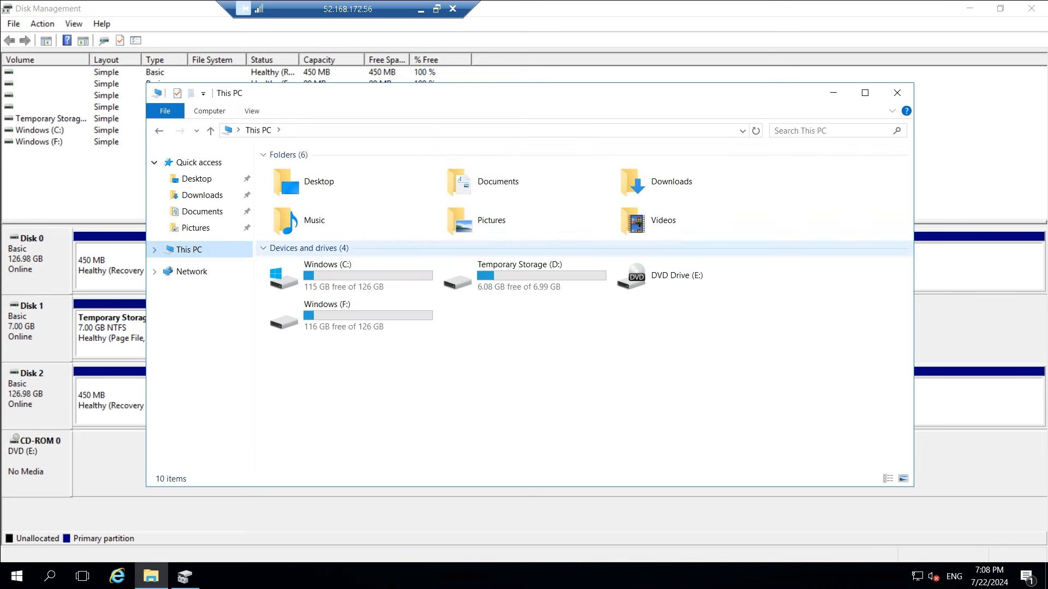
{"action": "double_click", "coordinate": [349, 315]}
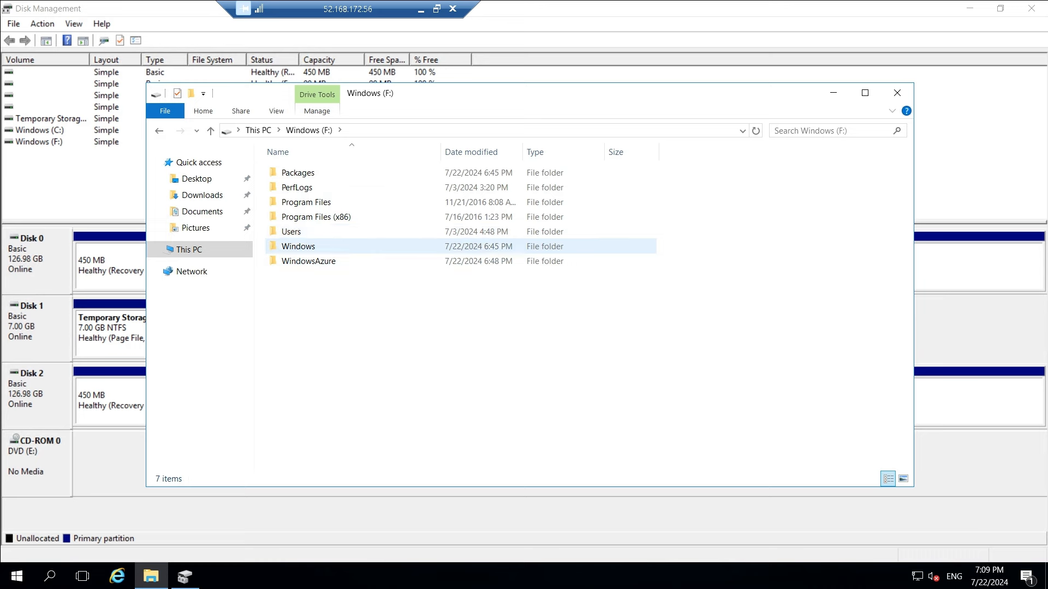
{"action": "double_click", "coordinate": [298, 246]}
- Open System32\drivers inside F:\Windows, check it for a CrowdStrike folder, and close File Explorer
{"action": "left_click", "coordinate": [298, 202]}
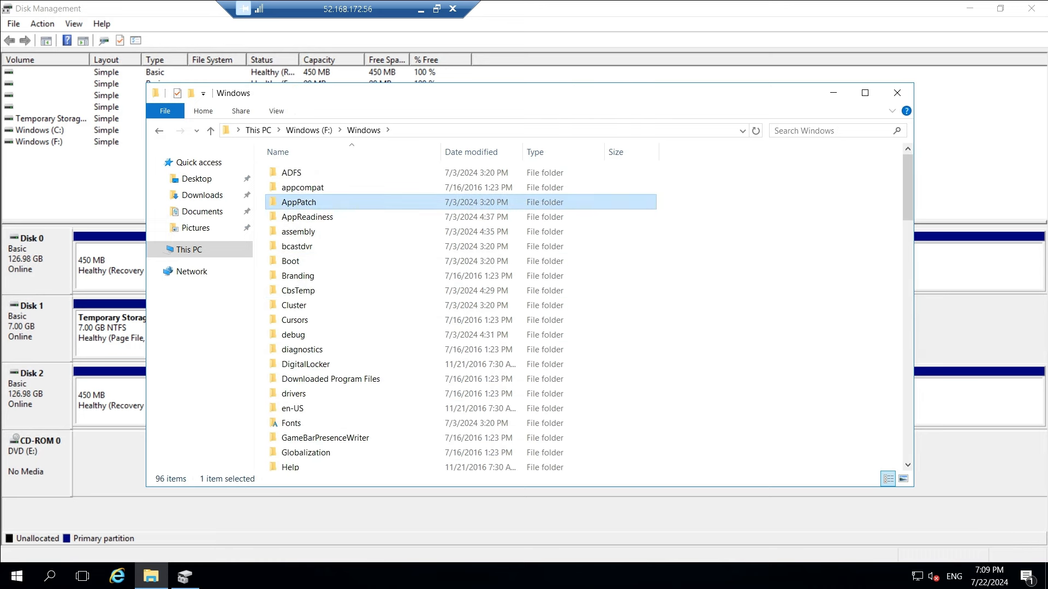
{"action": "type", "text": "sys"}
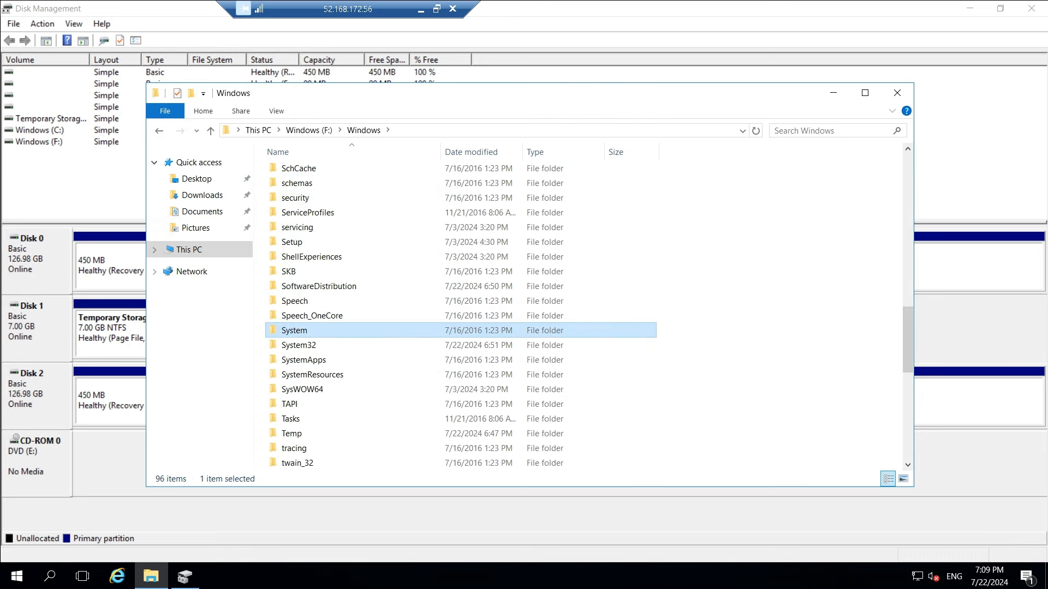
{"action": "double_click", "coordinate": [299, 345]}
{"action": "type", "text": "dr"}
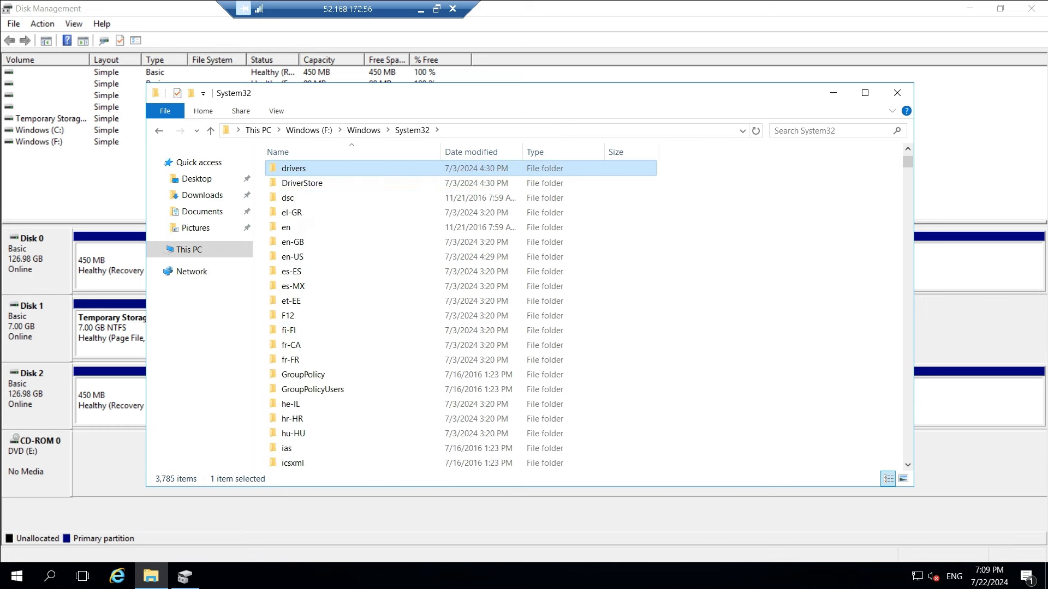
{"action": "key", "text": "F2"}
{"action": "key", "text": "Escape"}
{"action": "key", "text": "Return"}
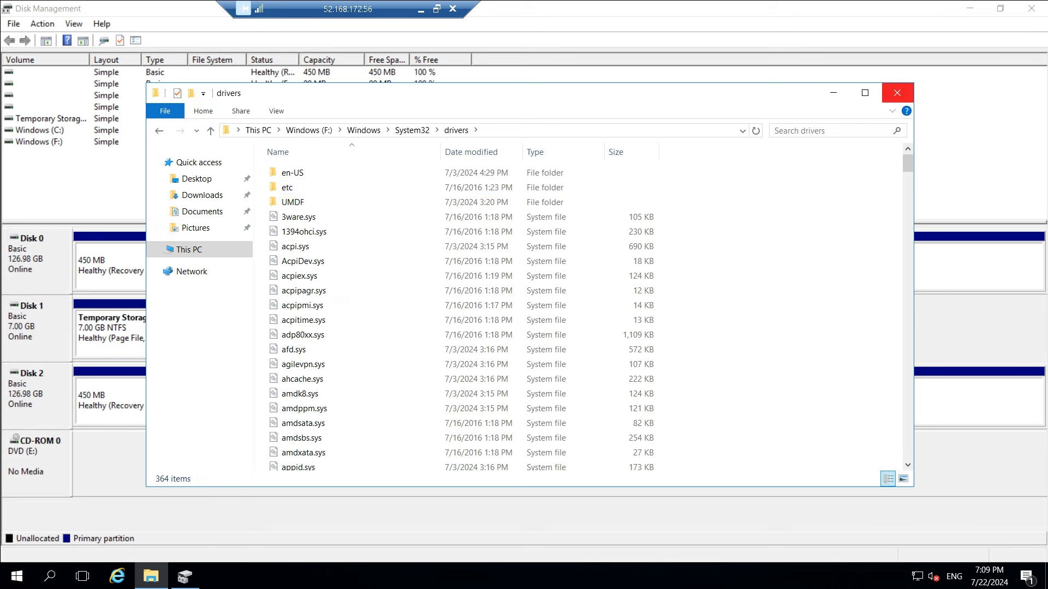
{"action": "left_click", "coordinate": [897, 93]}
- Switch to the OneNote repair notes and review the Step5 file deletion and the Step6 registry changes
{"action": "left_click", "coordinate": [421, 8]}
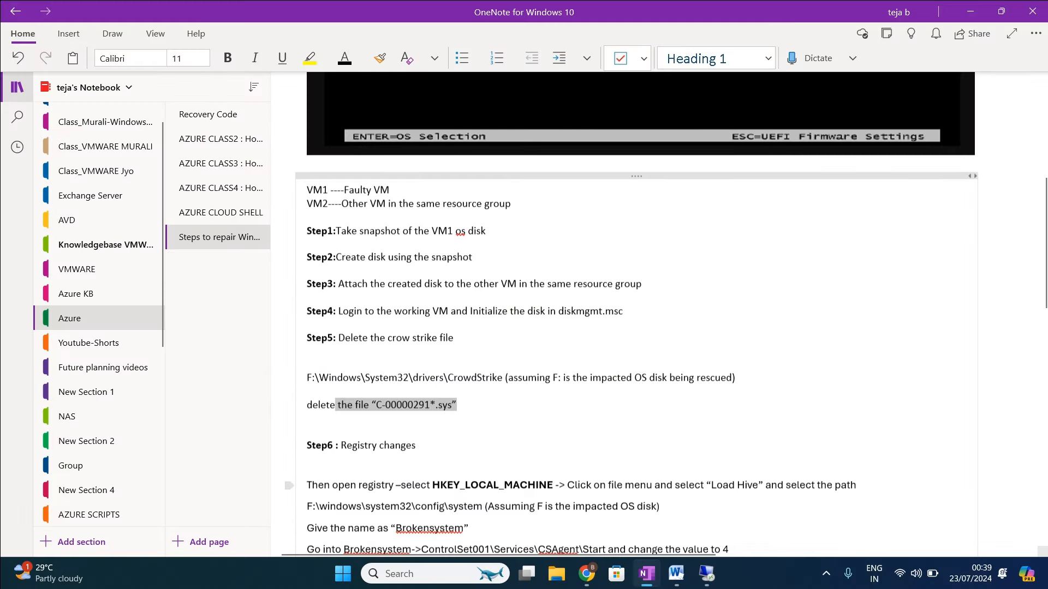
{"action": "left_click_drag", "start_coordinate": [460, 405], "coordinate": [307, 337]}
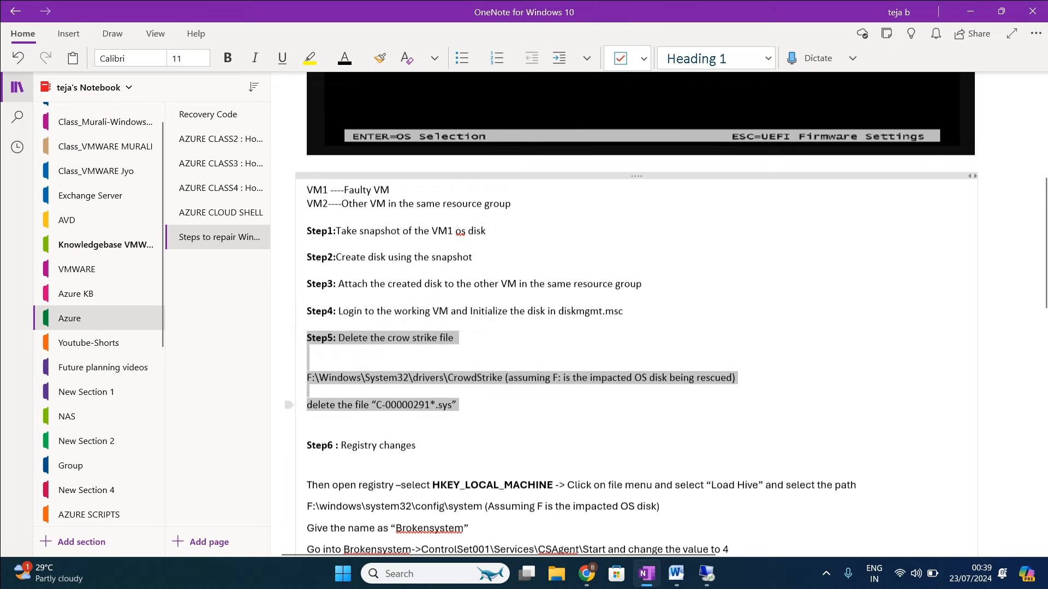
{"action": "scroll", "coordinate": [636, 313], "scroll_direction": "down", "scroll_amount": 3}
{"action": "left_click", "coordinate": [416, 268]}
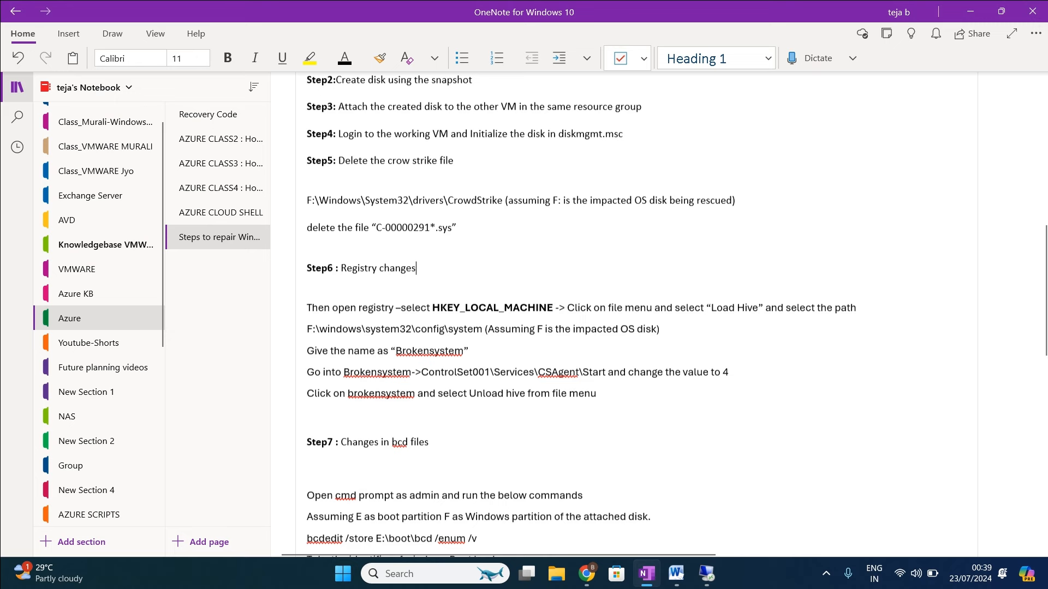
- Return to the VM2 remote session, minimize Disk Management and run regedit to open Registry Editor
{"action": "left_click", "coordinate": [707, 574]}
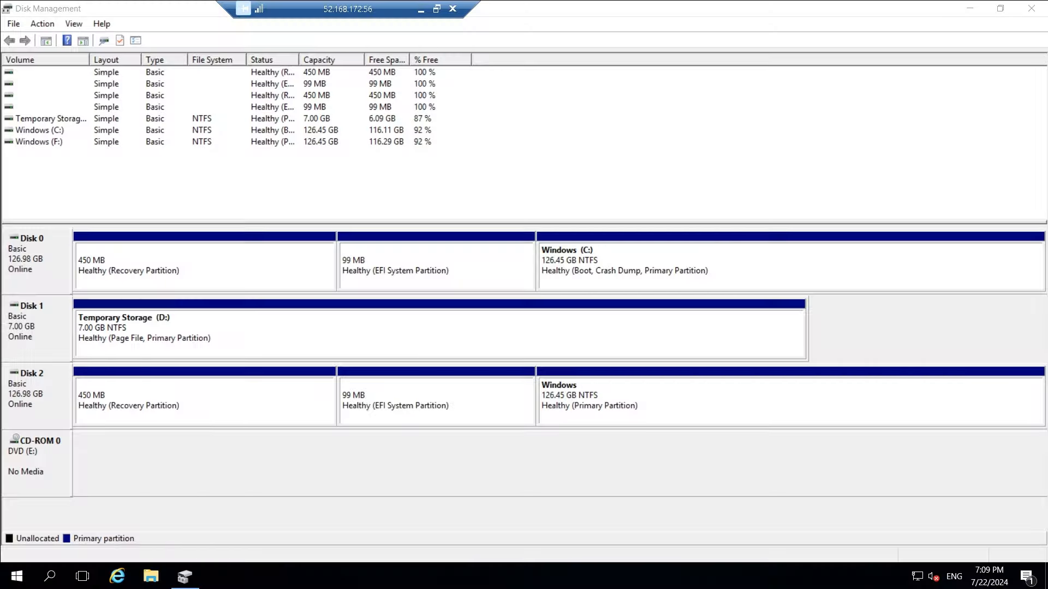
{"action": "left_click", "coordinate": [969, 8]}
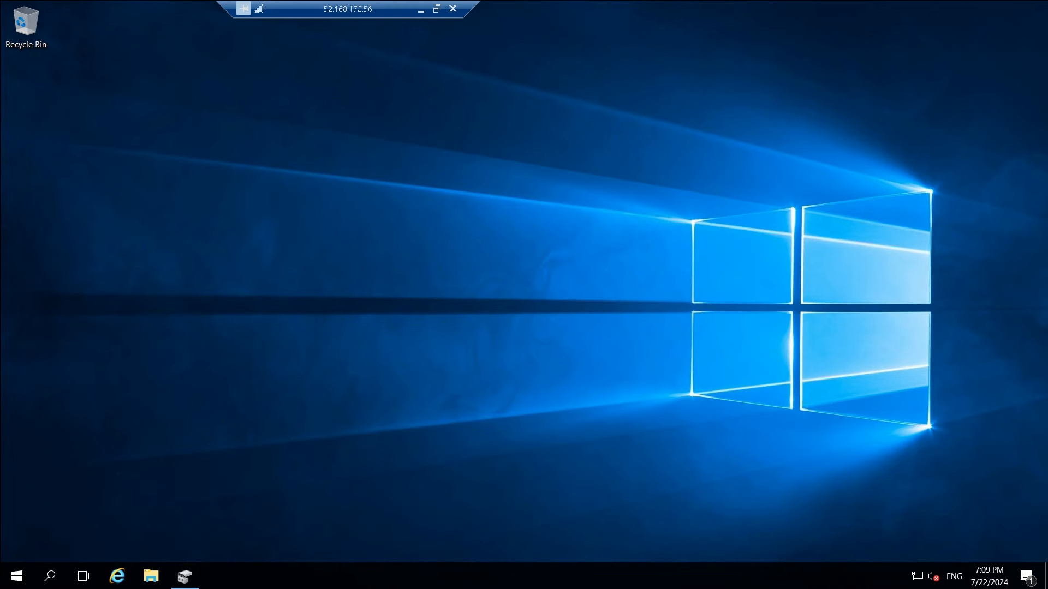
{"action": "right_click", "coordinate": [16, 576]}
{"action": "left_click", "coordinate": [41, 513]}
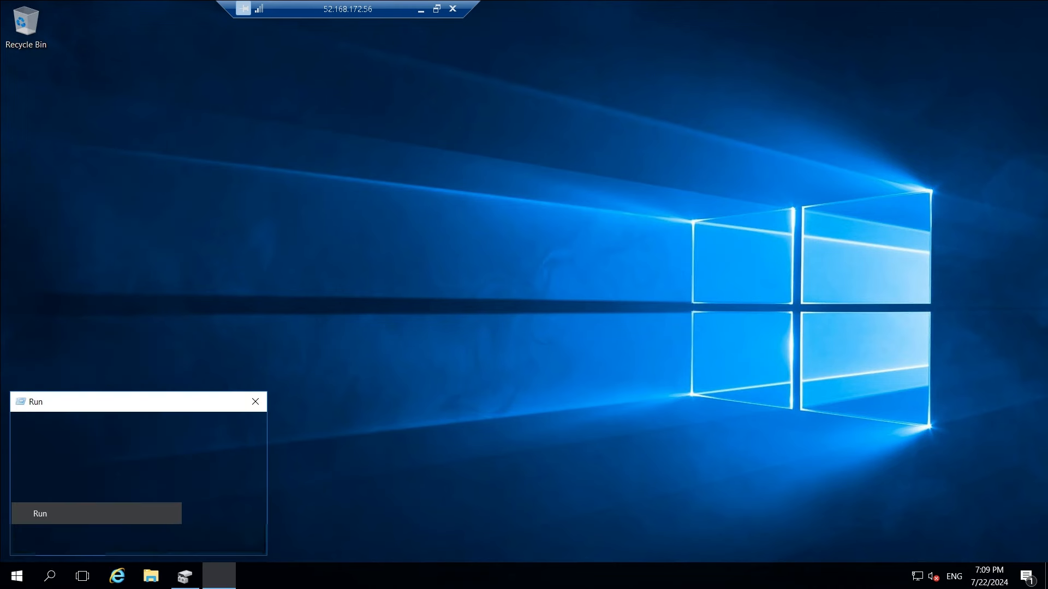
{"action": "type", "text": "regedit"}
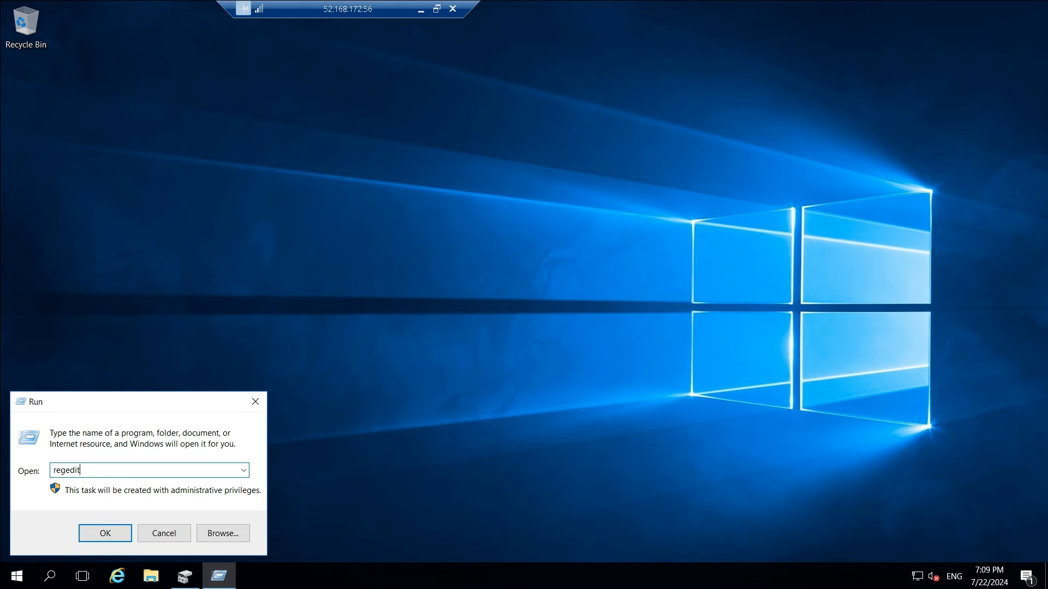
{"action": "key", "text": "Return"}
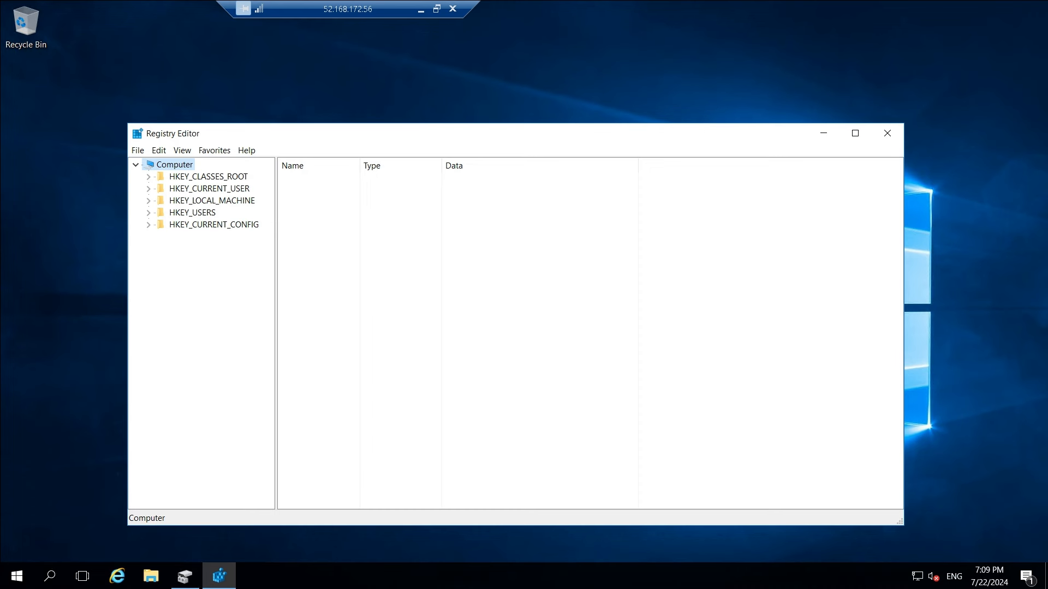
- Start loading a hive under HKEY_LOCAL_MACHINE and browse to the Windows folder on drive F:
{"action": "left_click", "coordinate": [211, 201]}
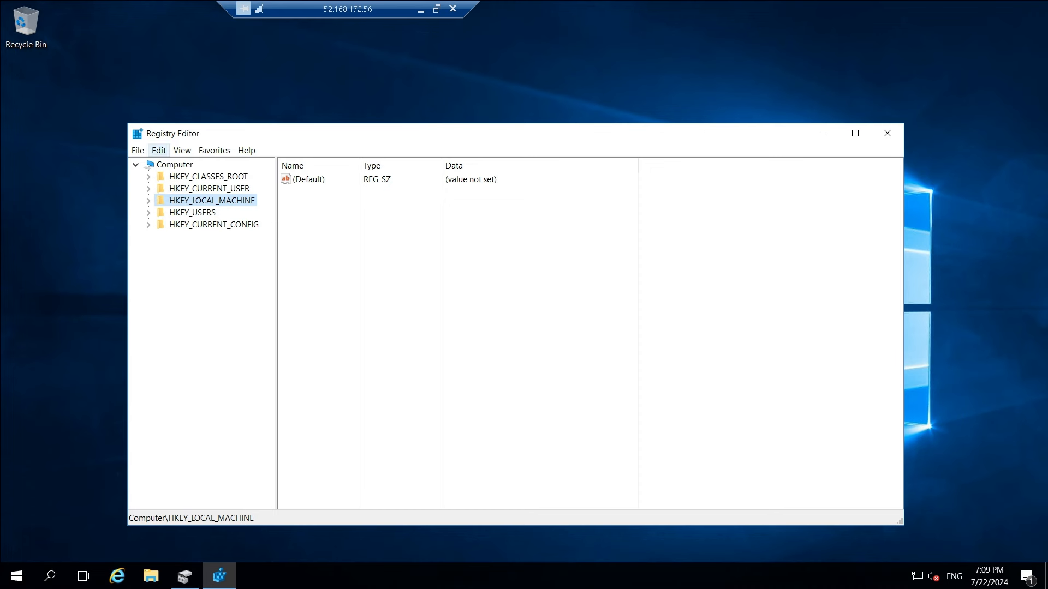
{"action": "left_click", "coordinate": [137, 150]}
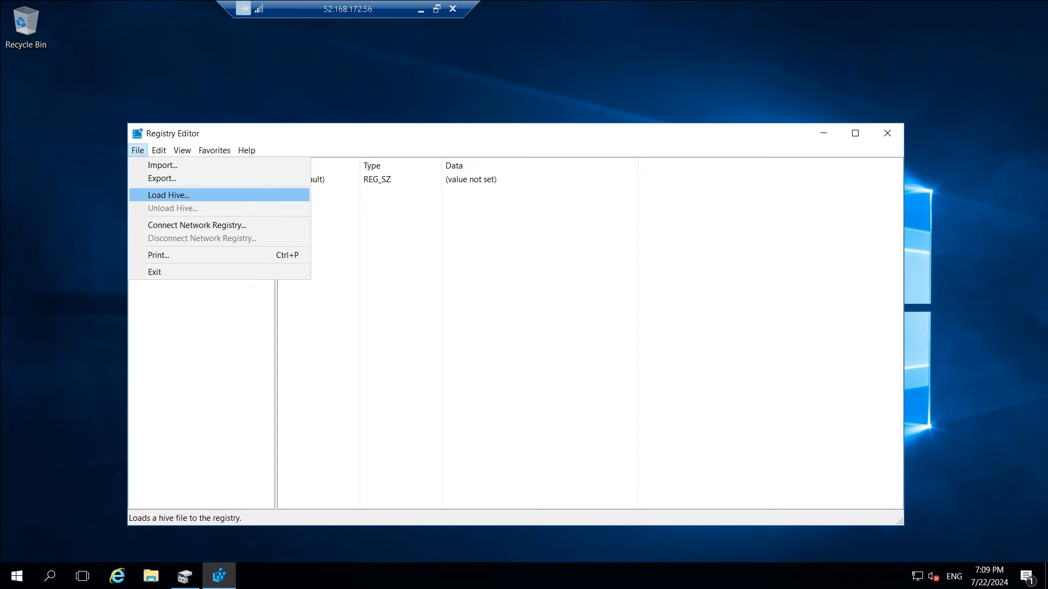
{"action": "key", "text": "Return"}
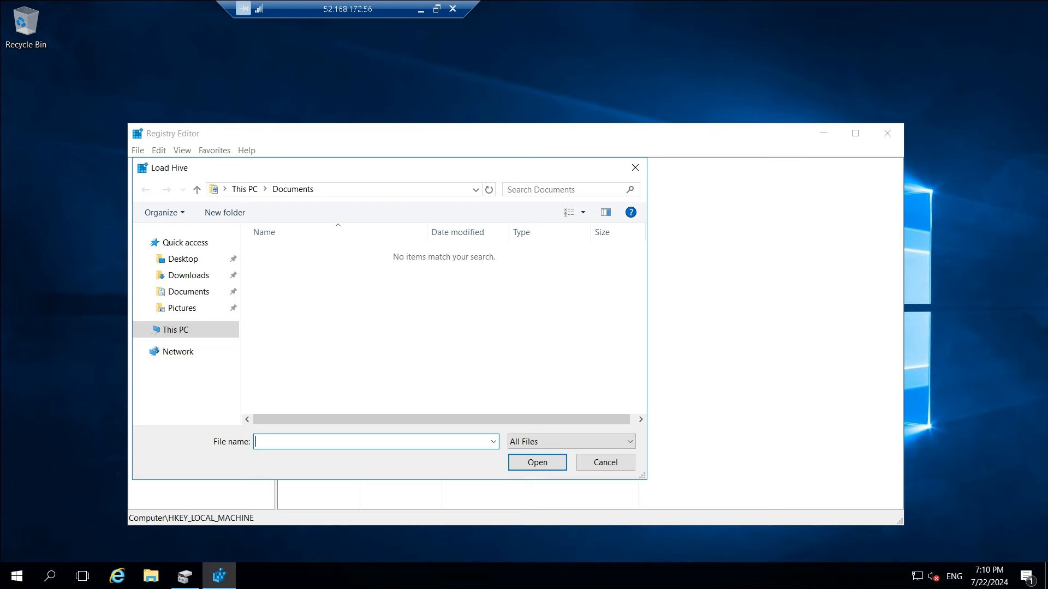
{"action": "left_click", "coordinate": [175, 330]}
{"action": "scroll", "coordinate": [444, 321], "scroll_direction": "down", "scroll_amount": 1}
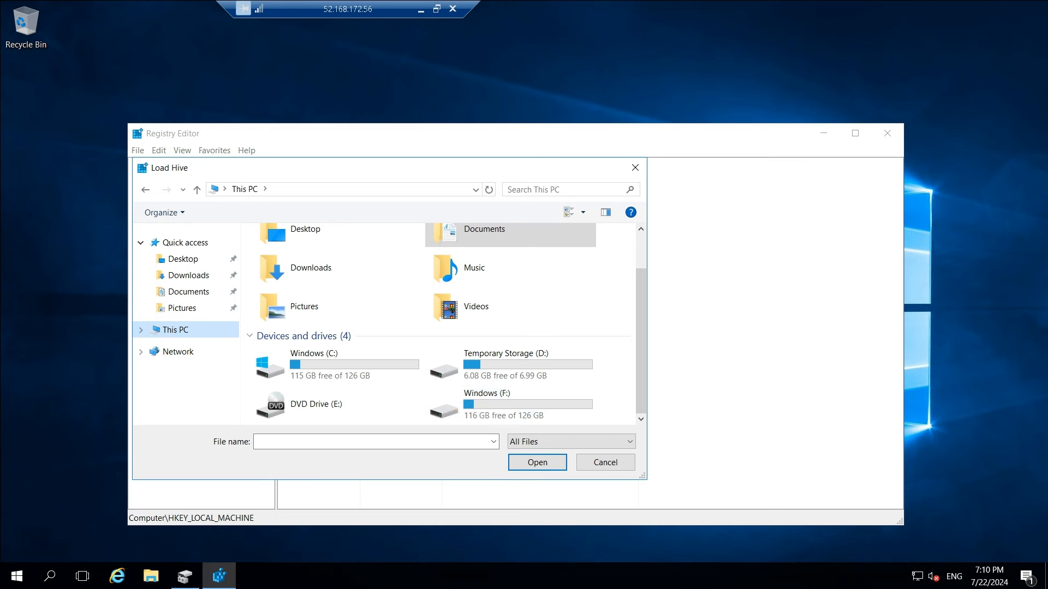
{"action": "double_click", "coordinate": [510, 404]}
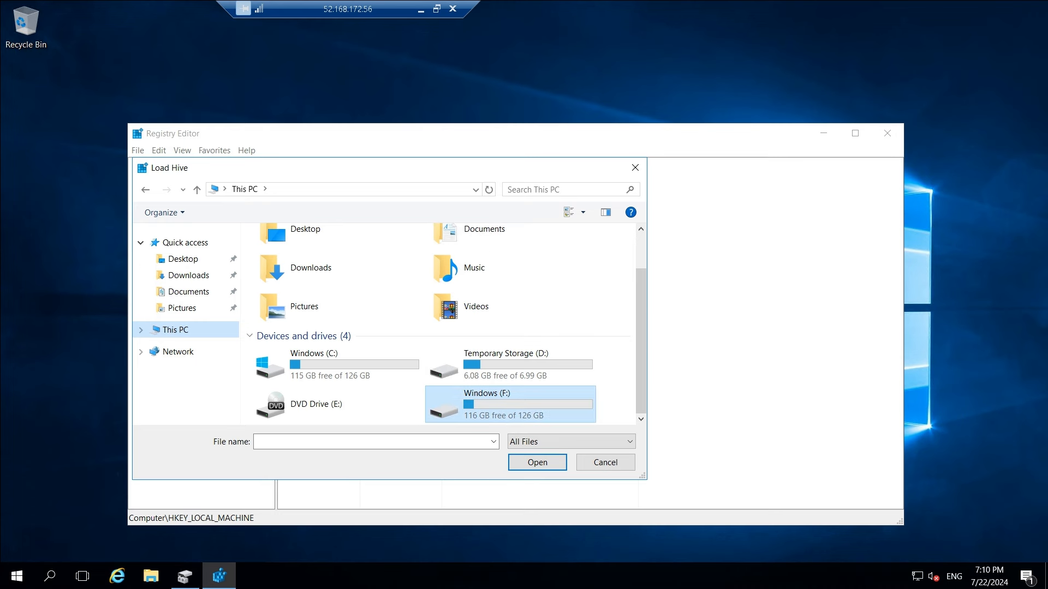
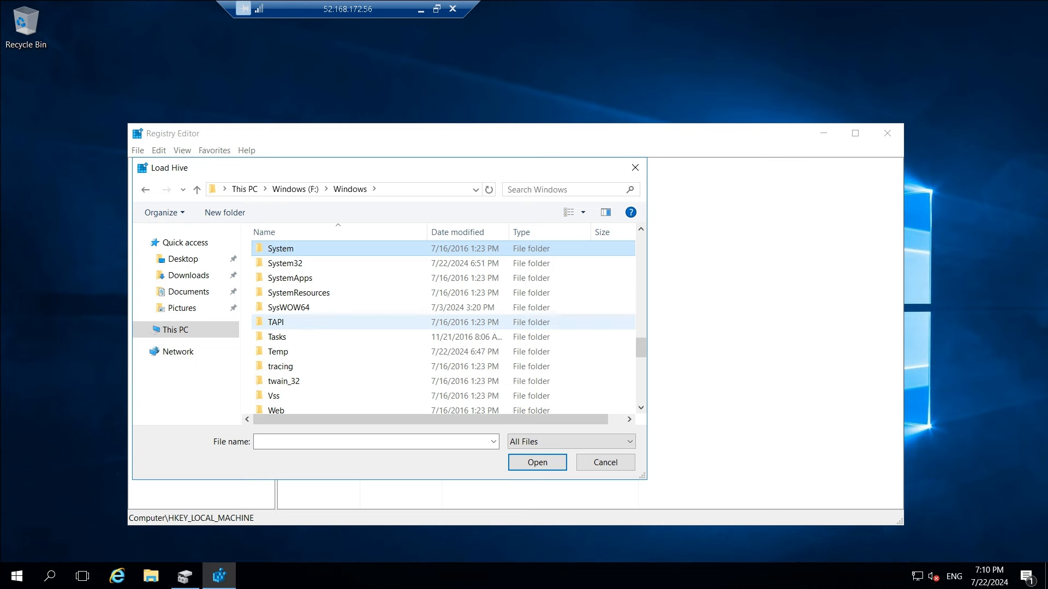
- Load the SYSTEM file from F:\Windows\System32\config as a hive with the key name Brokensystem
{"action": "double_click", "coordinate": [285, 262]}
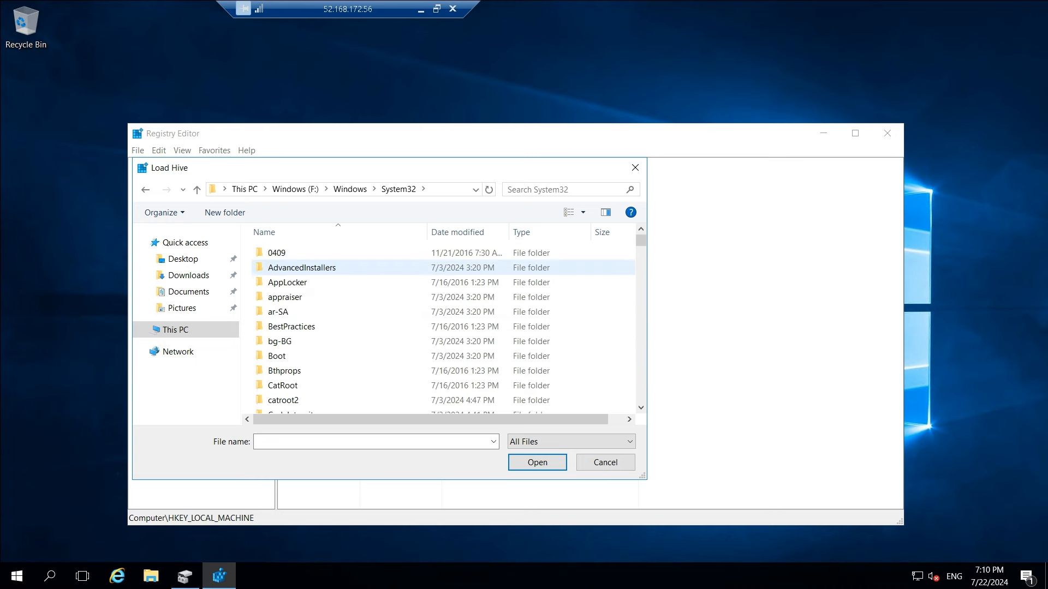
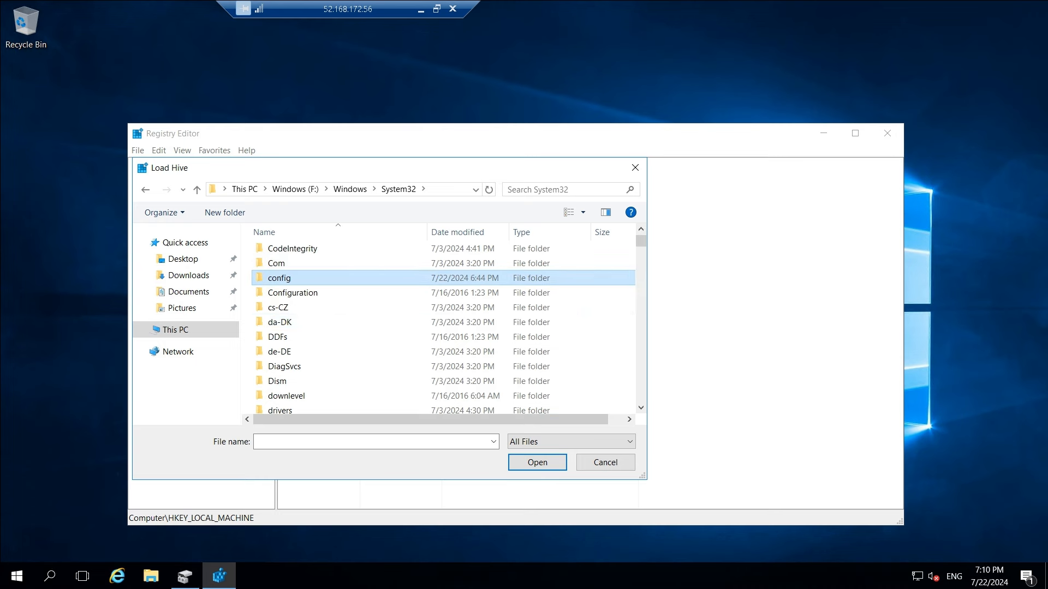
{"action": "double_click", "coordinate": [279, 278]}
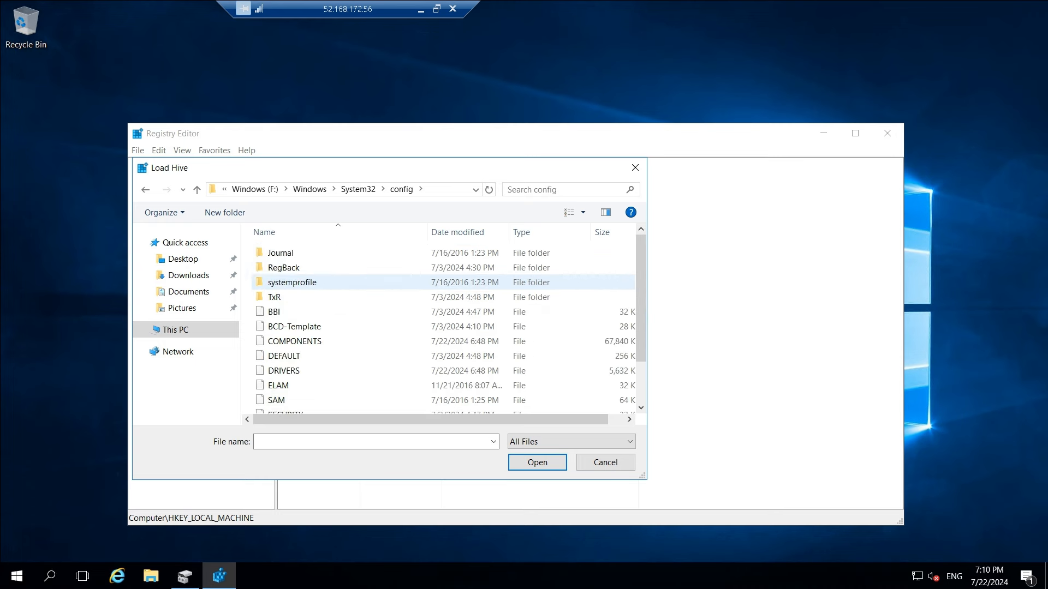
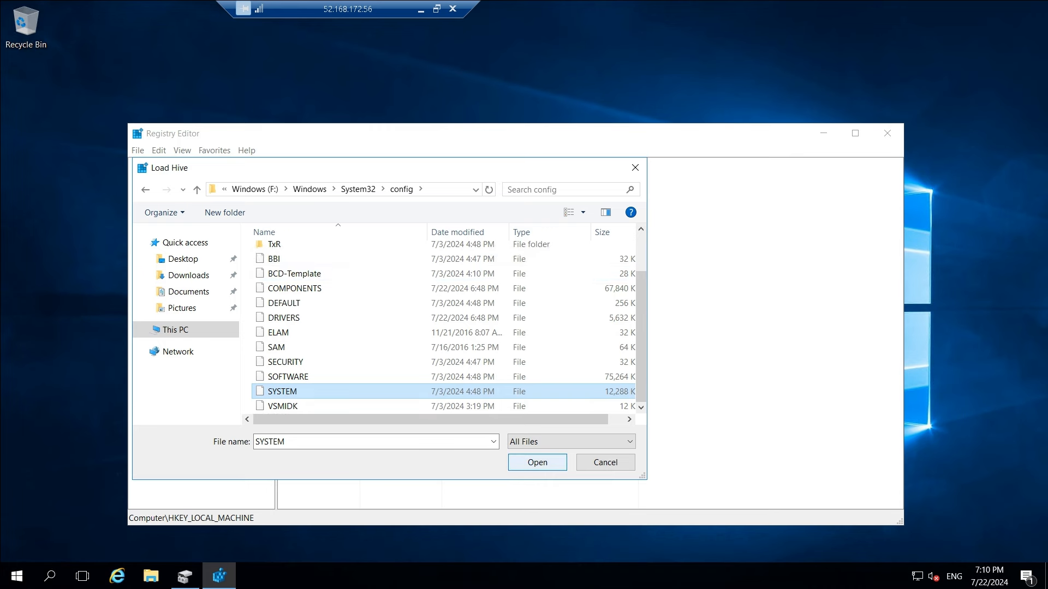
{"action": "left_click", "coordinate": [537, 462]}
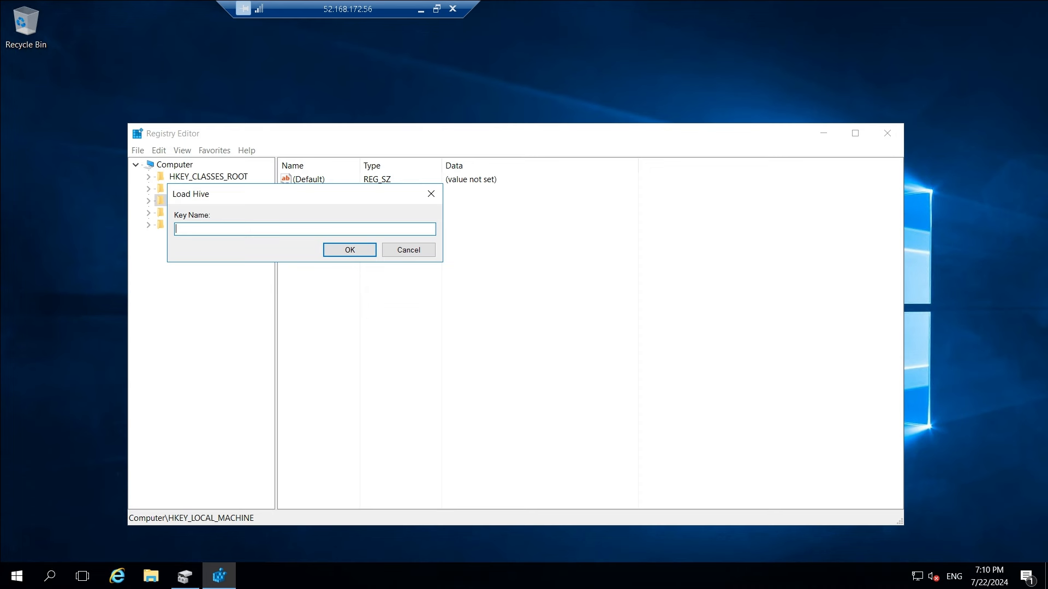
{"action": "type", "text": "Brokensystem"}
{"action": "key", "text": "Return"}
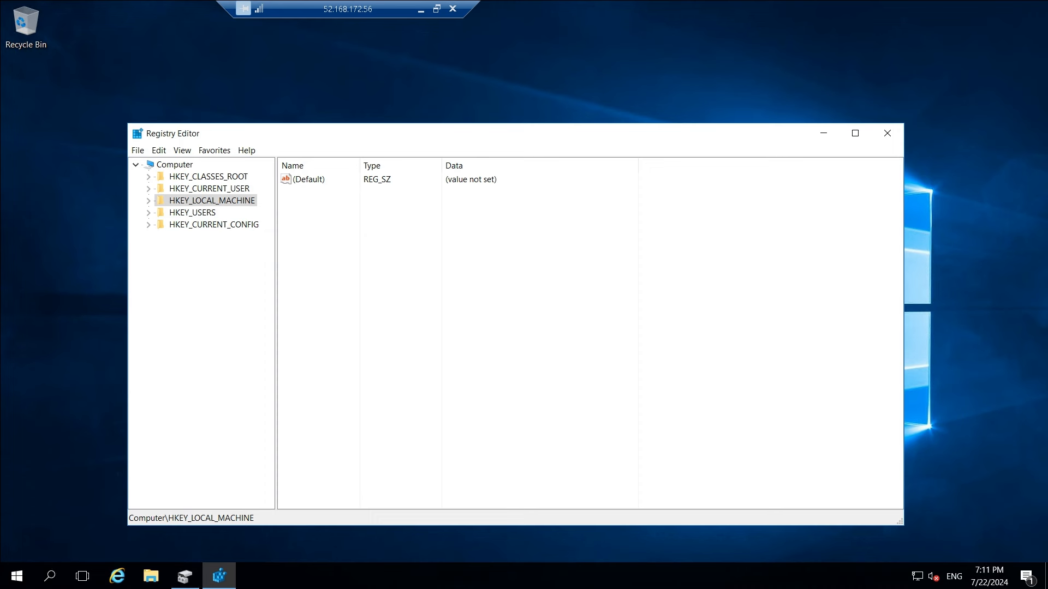